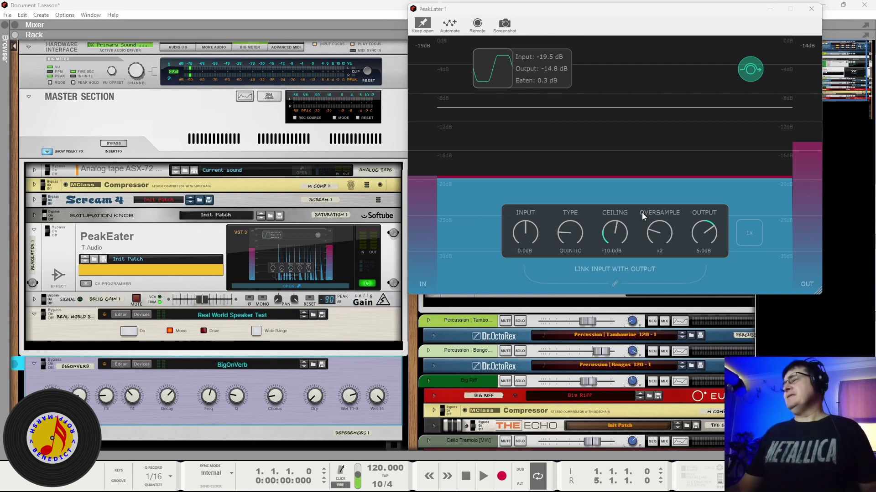
Play the mix and take PeakEater out of bypass so it clips.
click(483, 477)
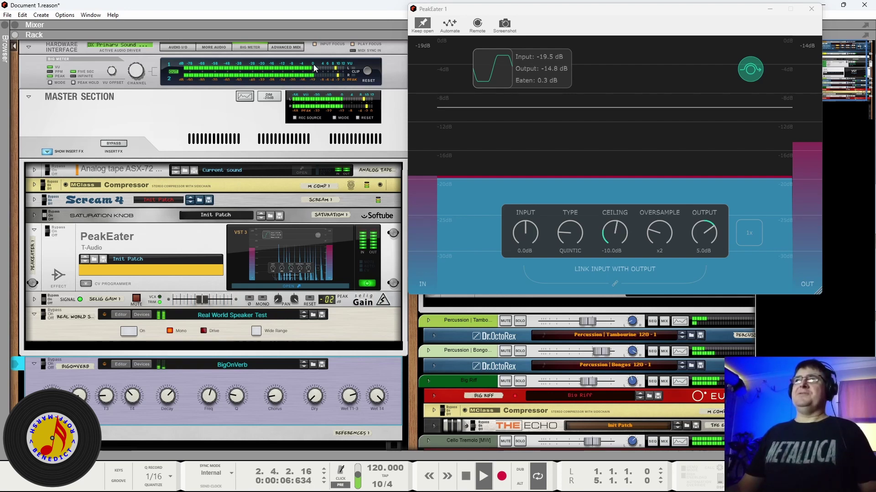
key(space)
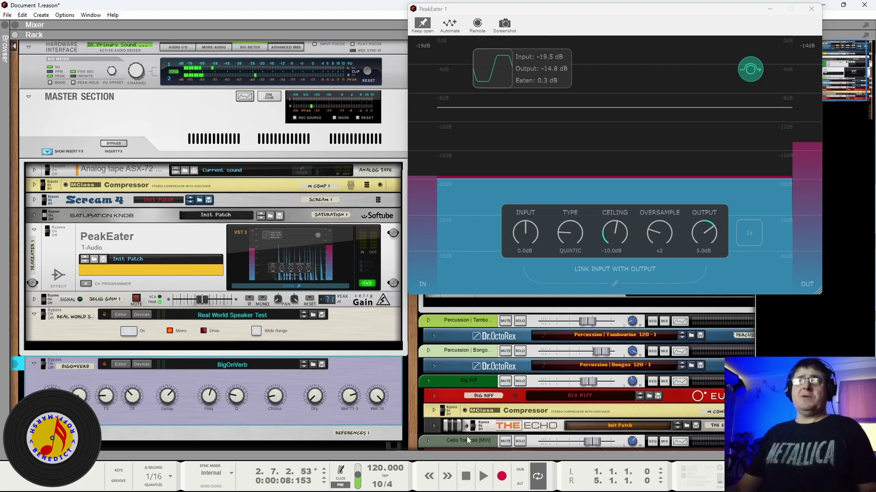
click(481, 478)
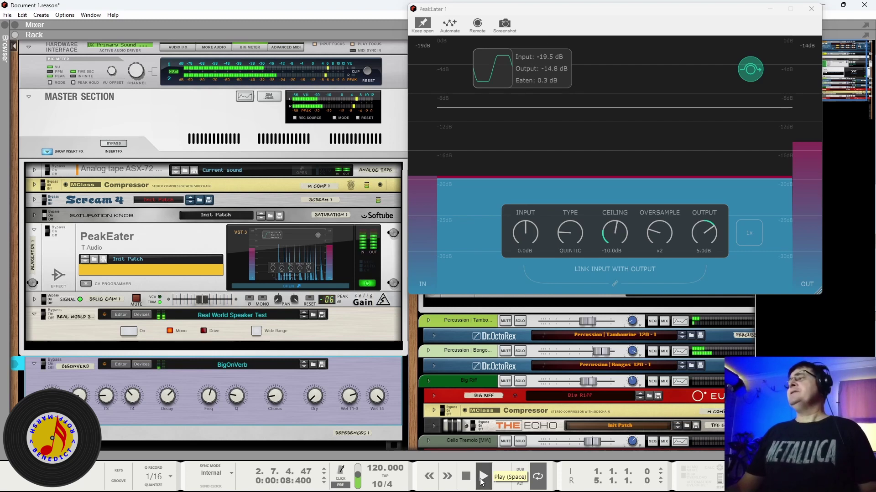
click(751, 71)
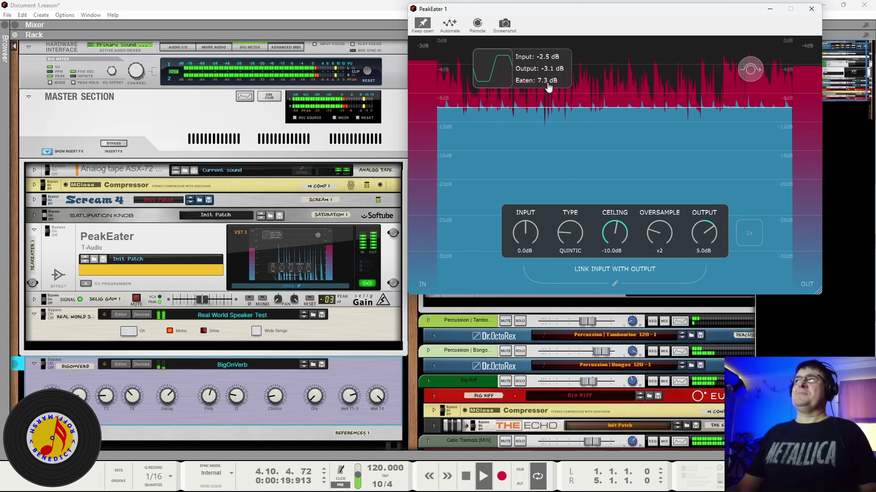
Stop and resume playback, then stop the song and return it to 1.1.1.0.
key(space)
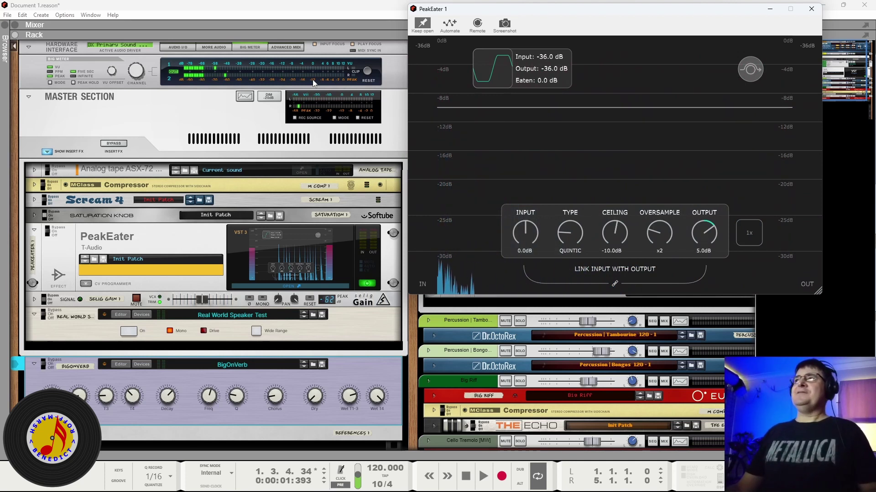
key(space)
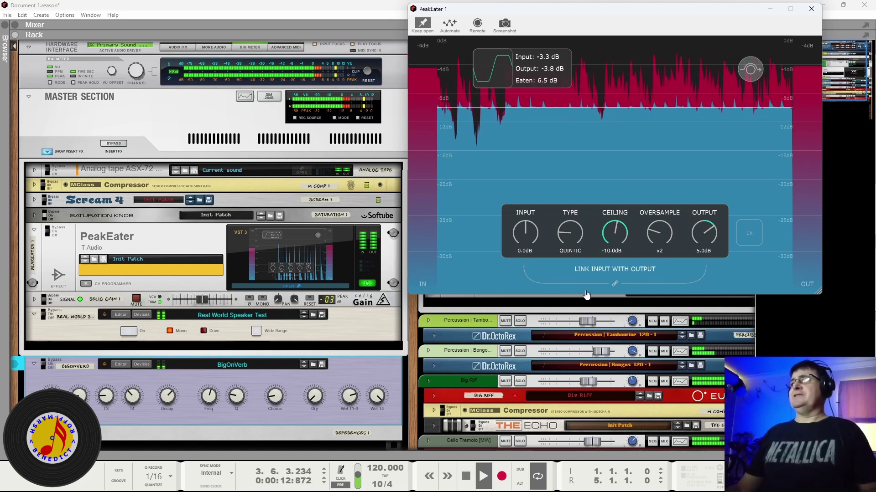
click(469, 476)
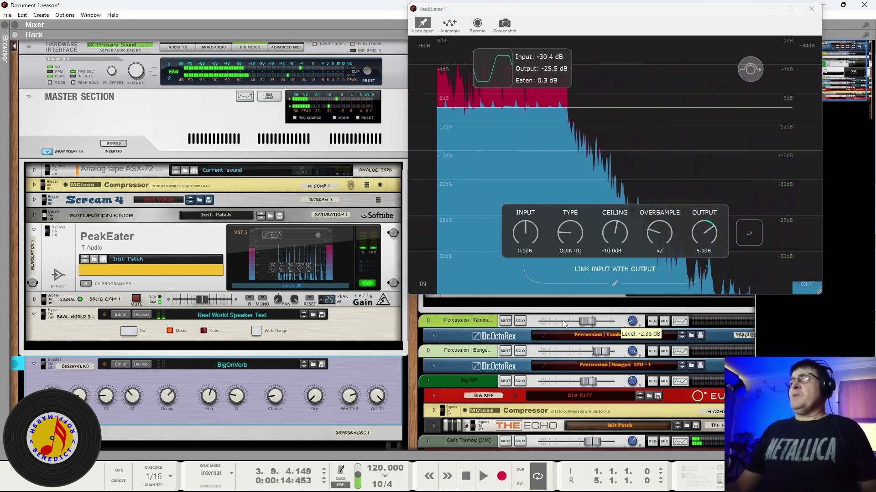
click(467, 485)
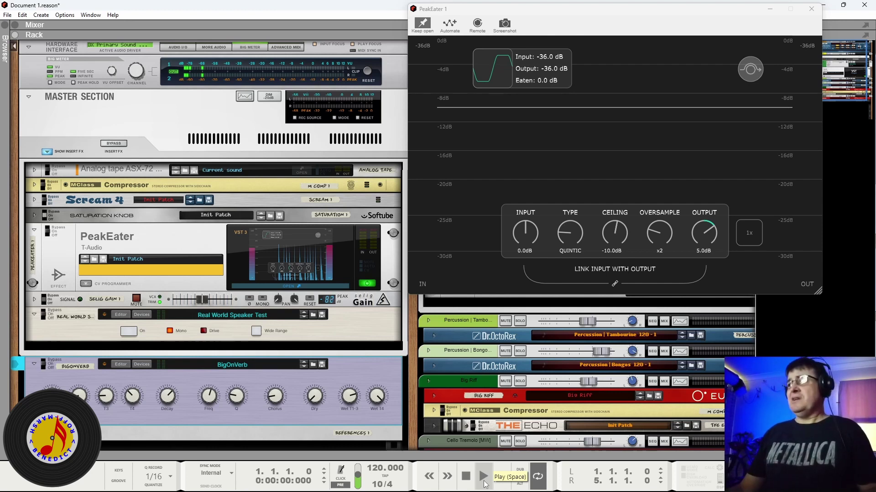
Start playback, switch on the Real World Speaker Test, and A/B PeakEater's bypass twice.
click(484, 477)
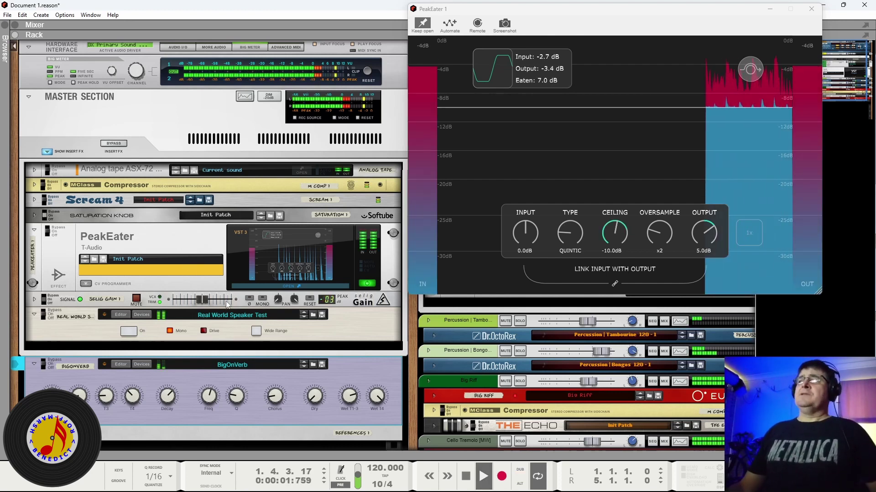
click(128, 332)
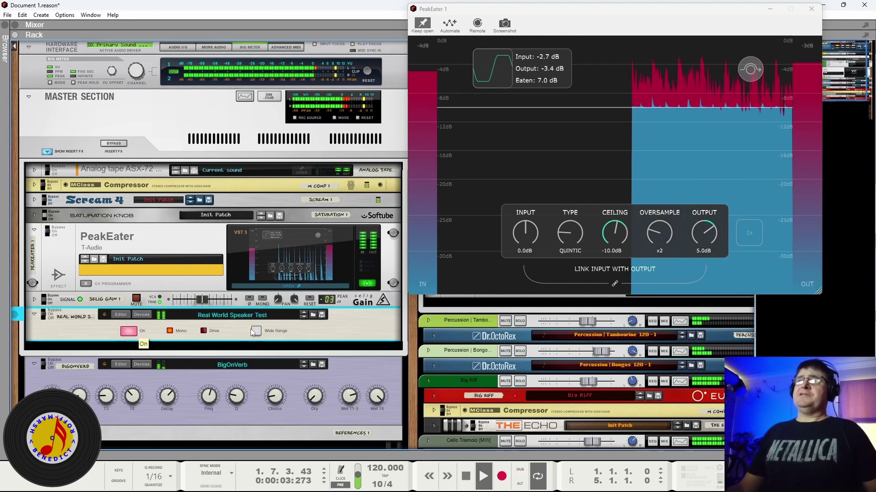
click(751, 70)
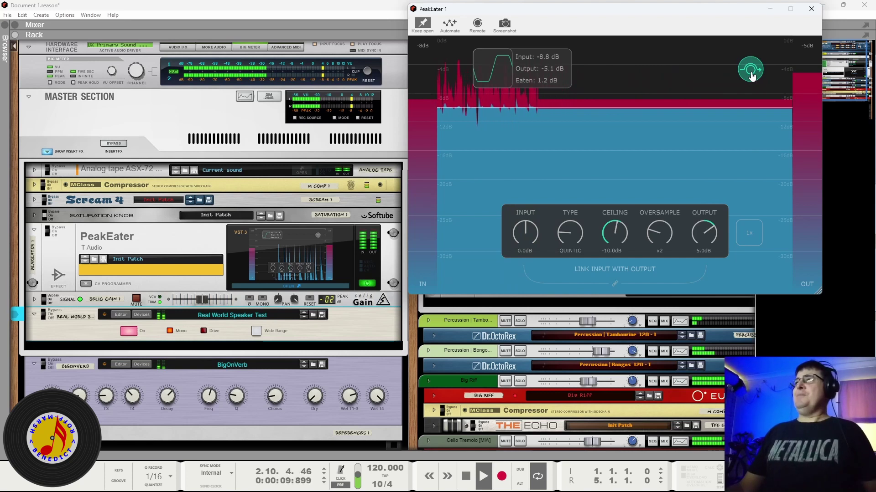
click(751, 73)
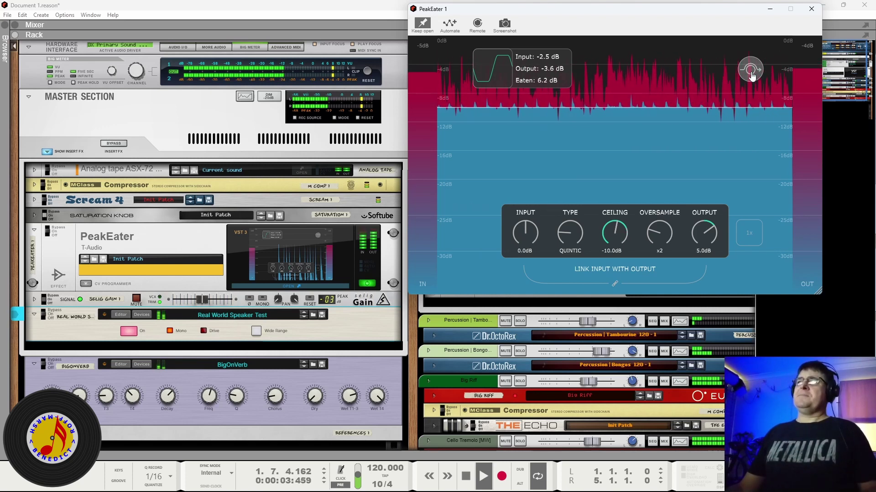
click(751, 74)
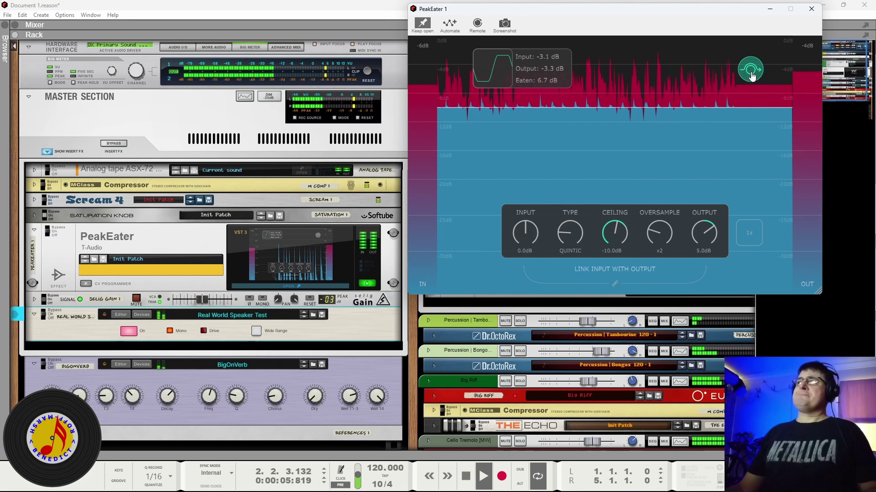
click(751, 74)
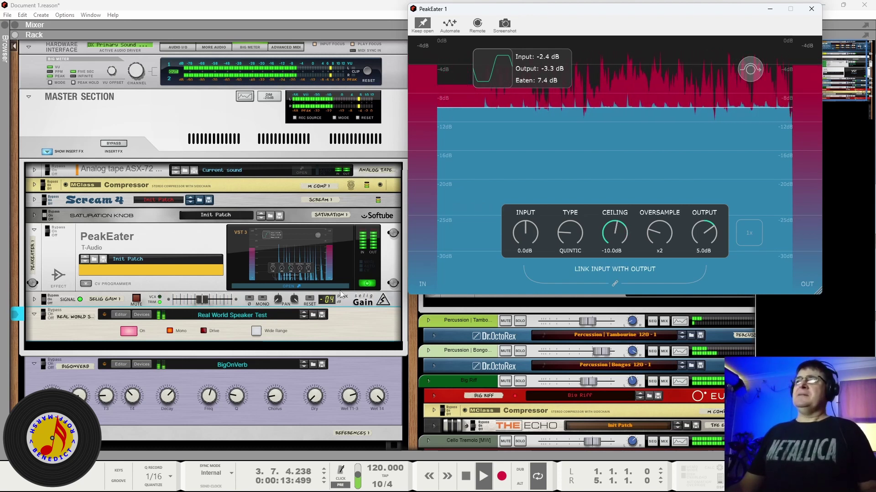
Enable Wide Range, turn off Mono, compare PeakEater bypassed and active, then stop playback.
click(256, 331)
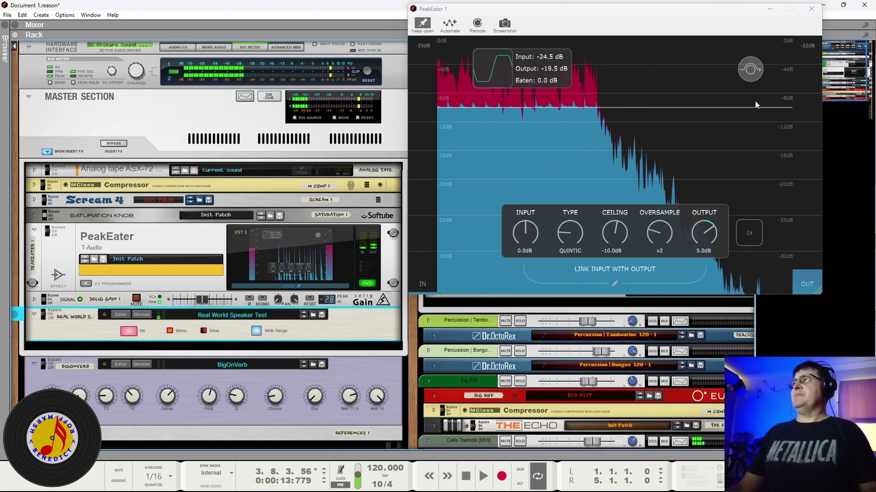
click(751, 70)
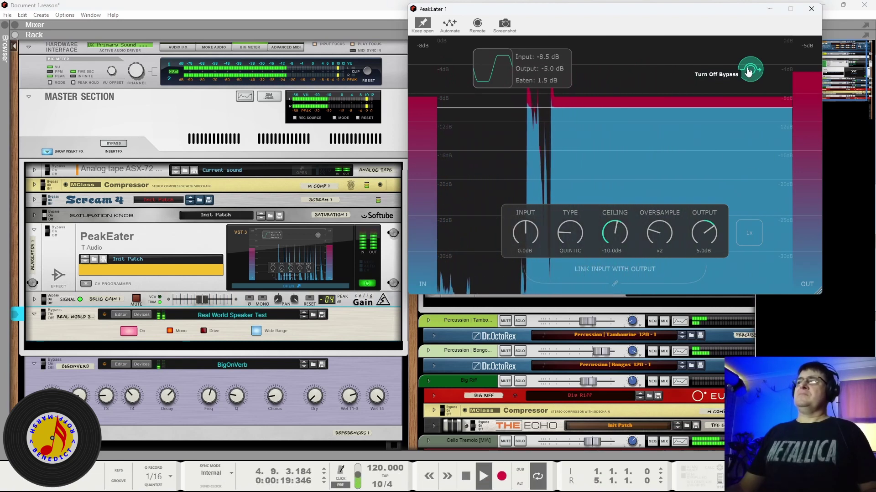
click(748, 70)
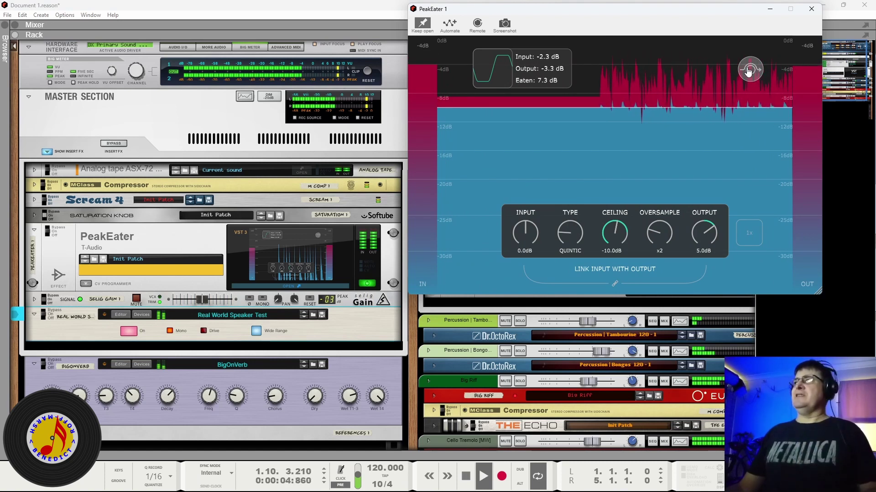
click(170, 331)
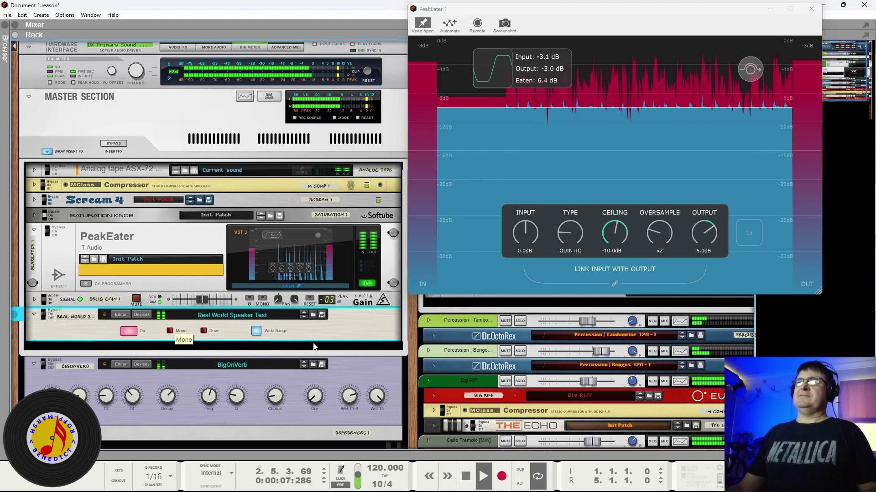
click(755, 76)
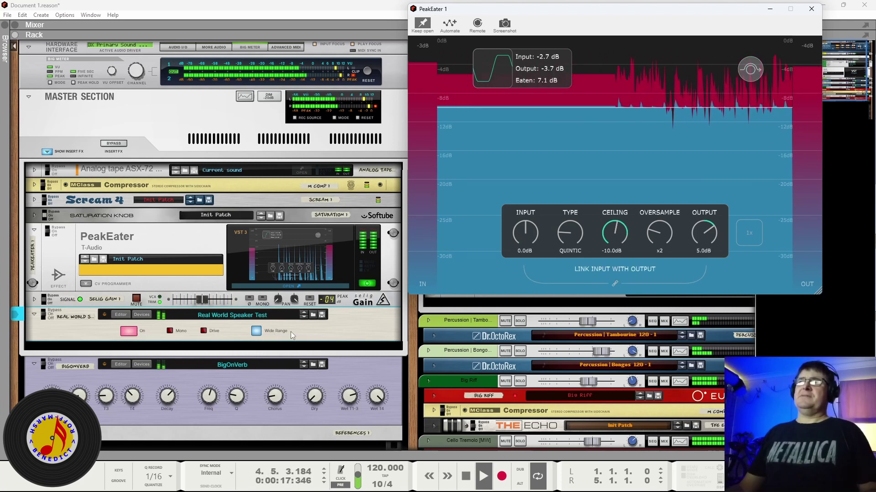
key(space)
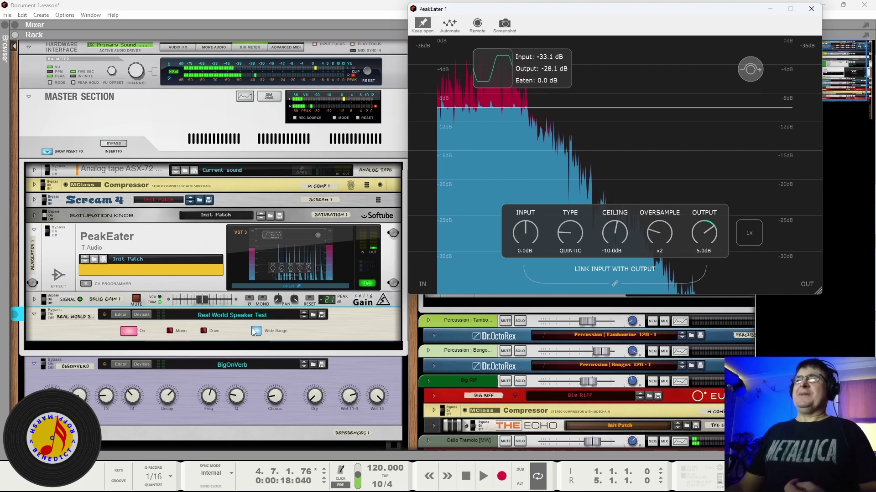
Switch off the speaker test's Wide Range mode, play, and adjust PeakEater's OVERSAMPLE knob.
click(173, 335)
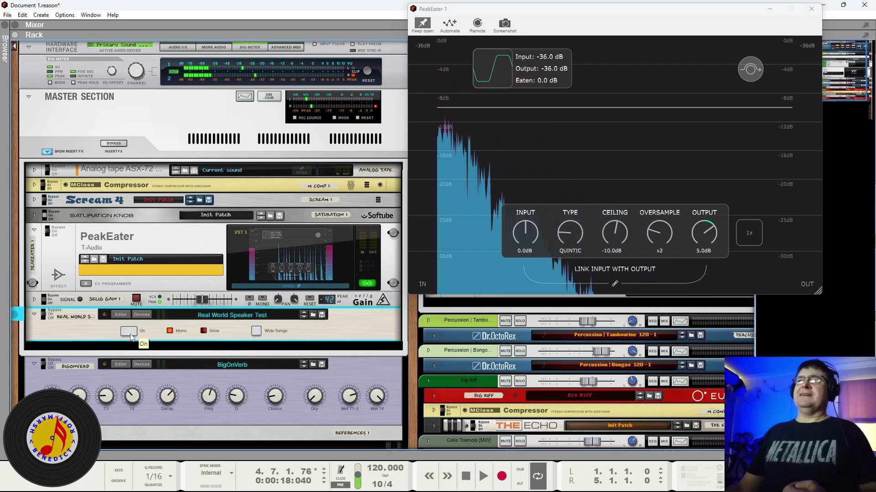
key(space)
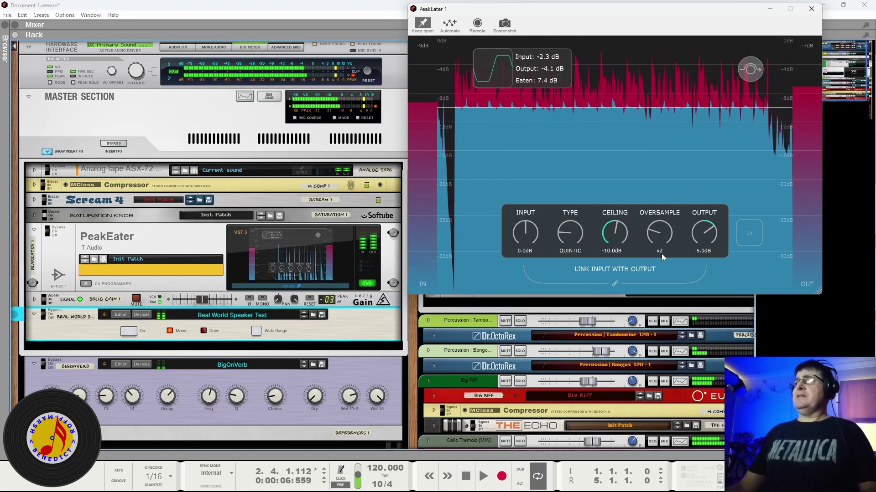
drag(660, 231, 656, 237)
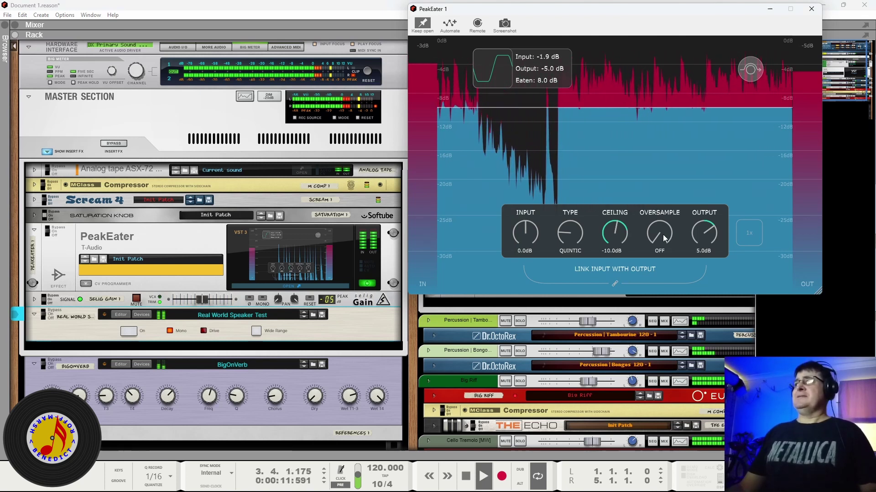
drag(664, 238, 664, 233)
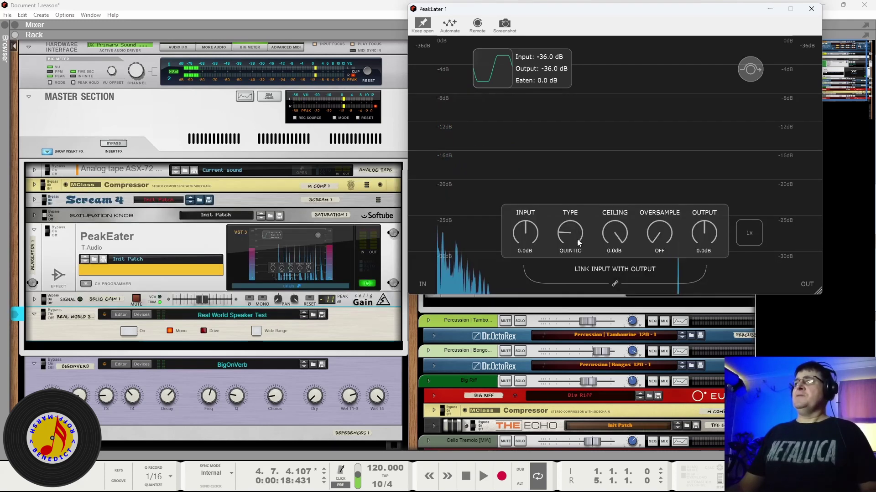
Play the song, pull PeakEater's ceiling down to -27.8 dB, and set the type to Tangent.
key(space)
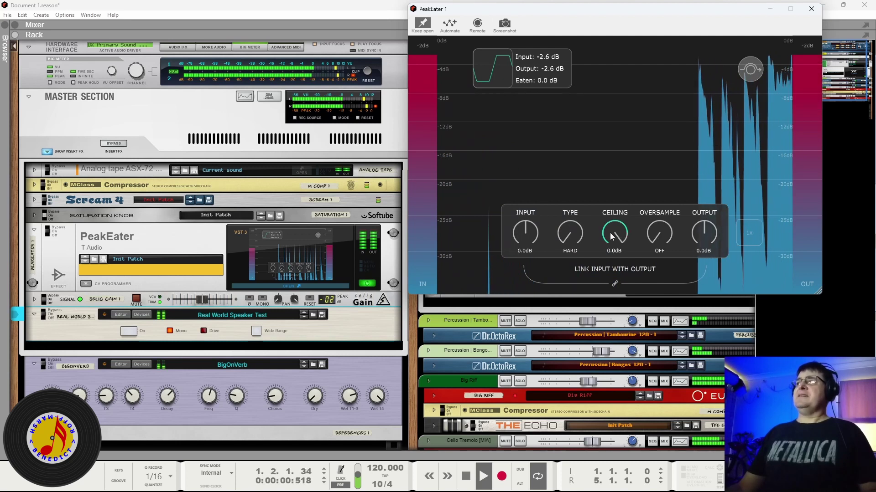
drag(619, 231, 626, 339)
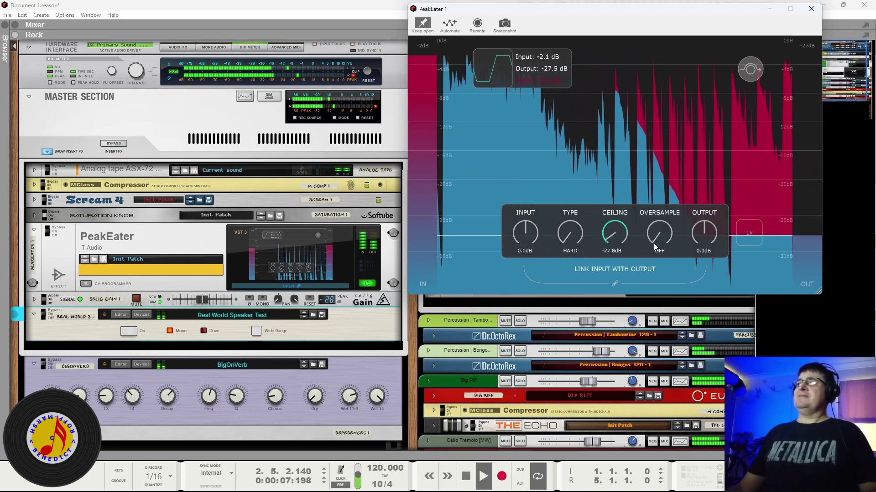
drag(572, 229, 585, 174)
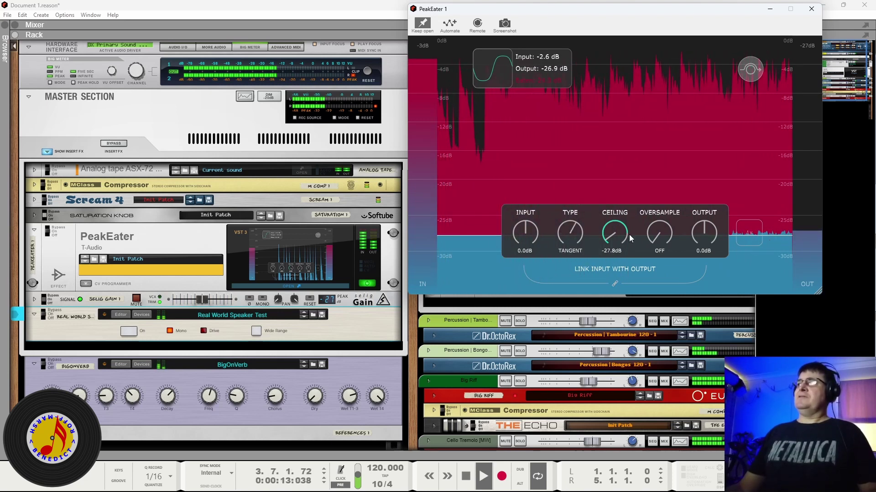
Raise PeakEater's ceiling to about -15 dB, change the clipping type, and stop playback.
drag(617, 238, 619, 224)
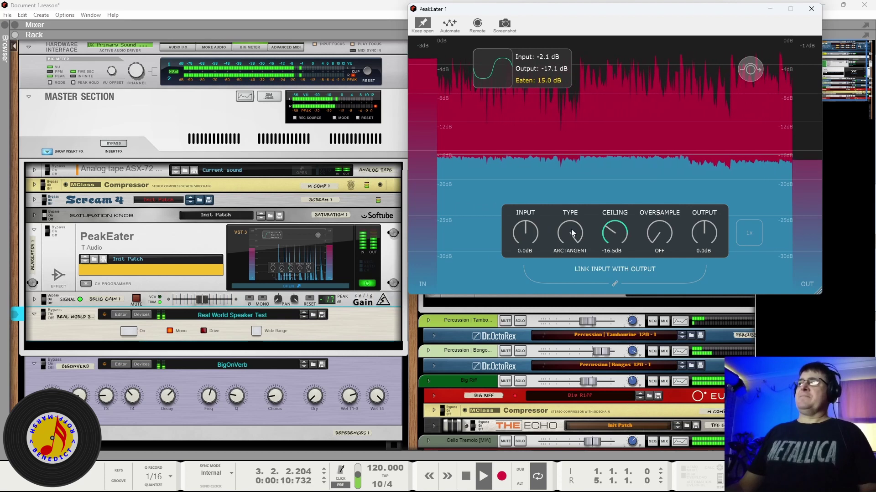
drag(613, 234, 618, 233)
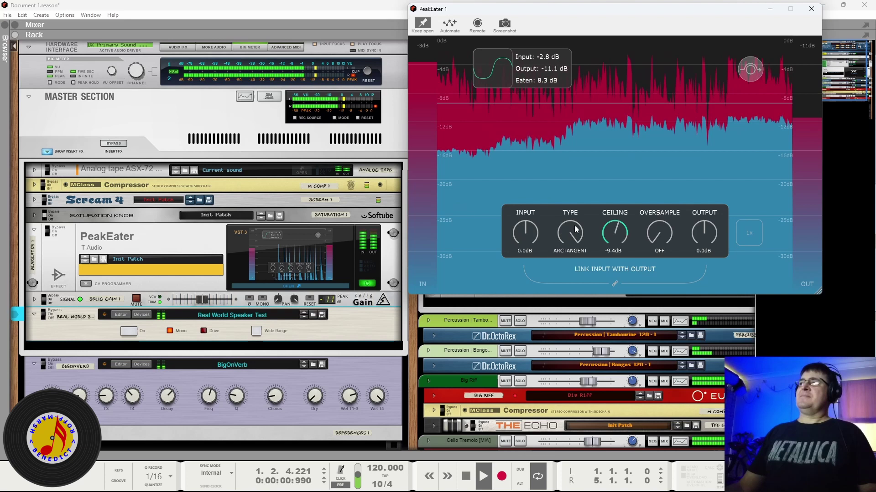
drag(574, 226, 585, 355)
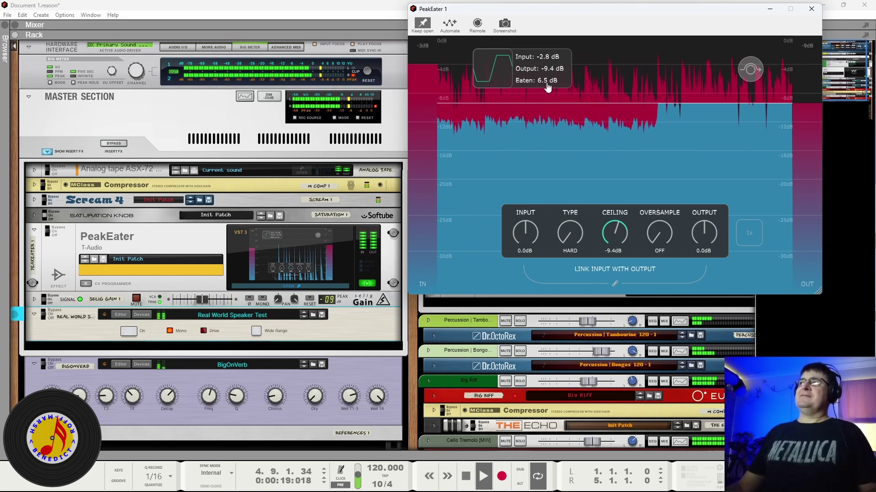
key(space)
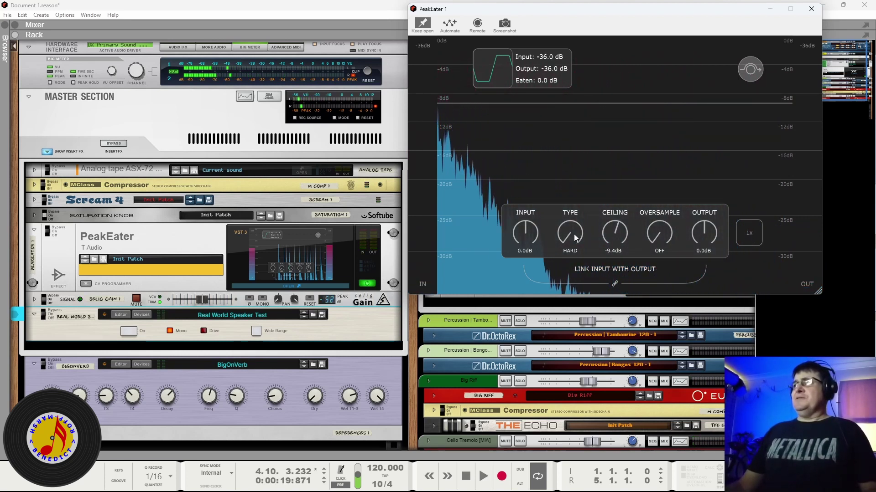
Switch the type to Quintic, replay the song, clear the clip light, and raise OUTPUT to 7.2 dB.
drag(574, 237, 578, 200)
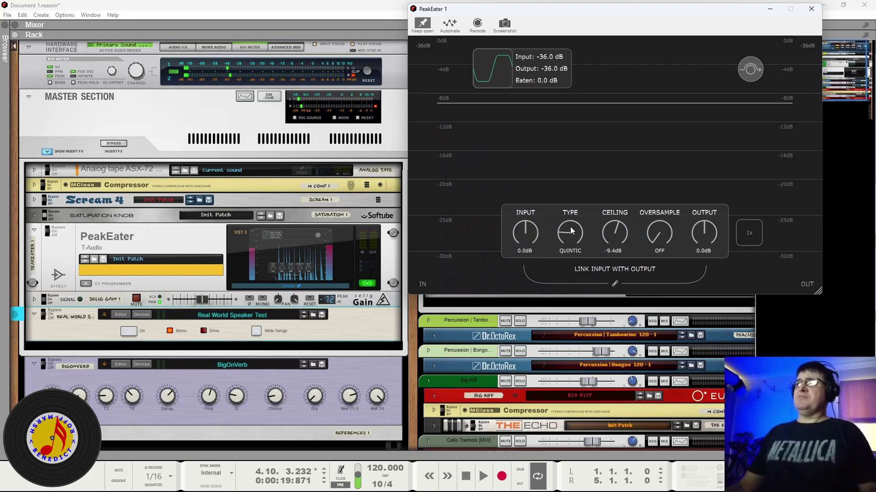
key(space)
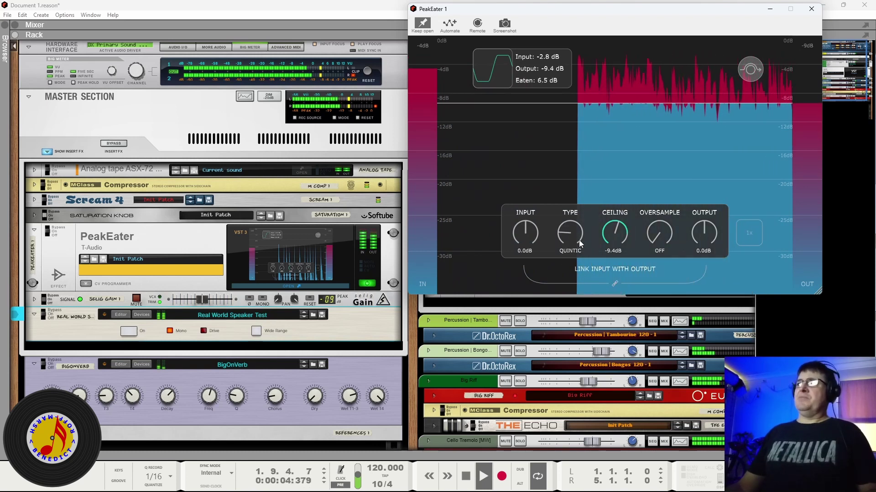
key(space)
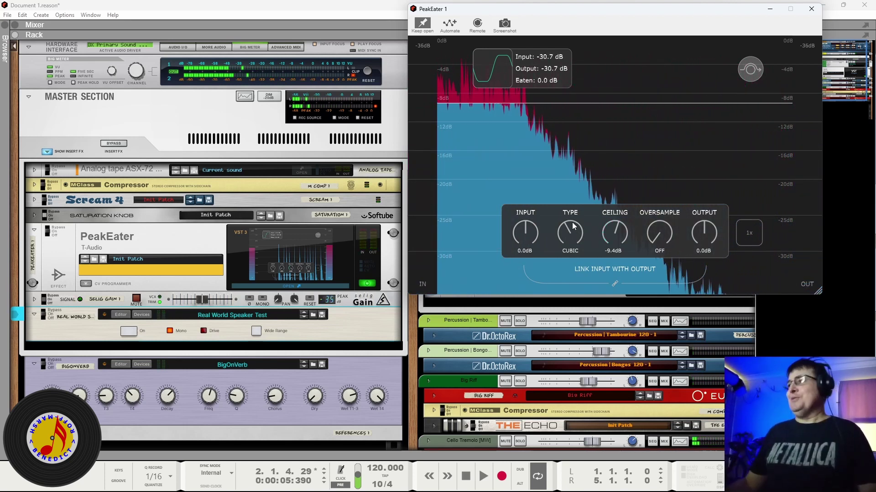
key(space)
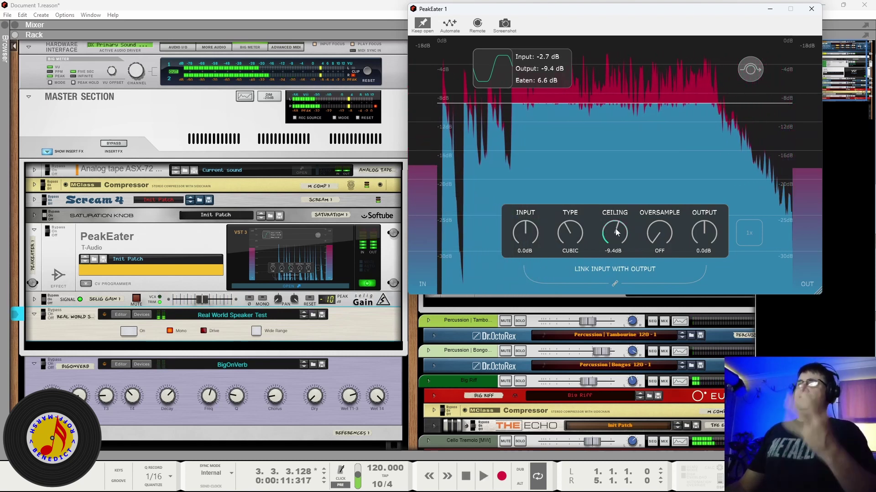
key(space)
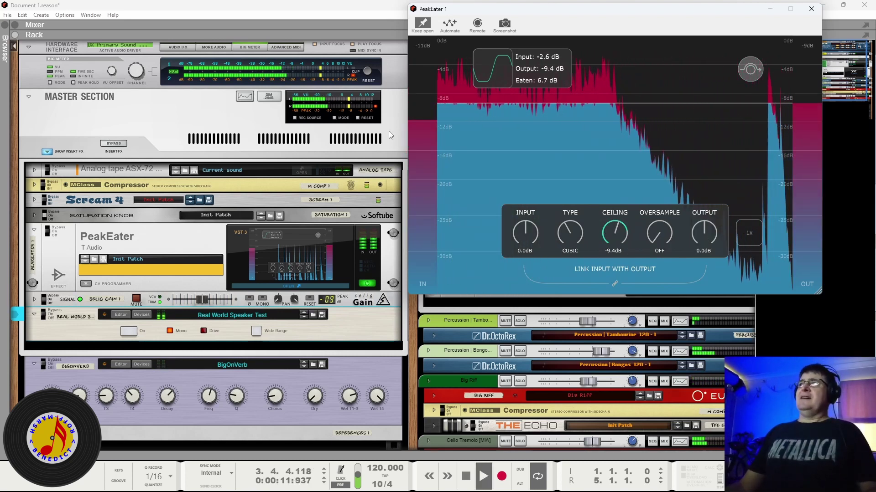
click(356, 73)
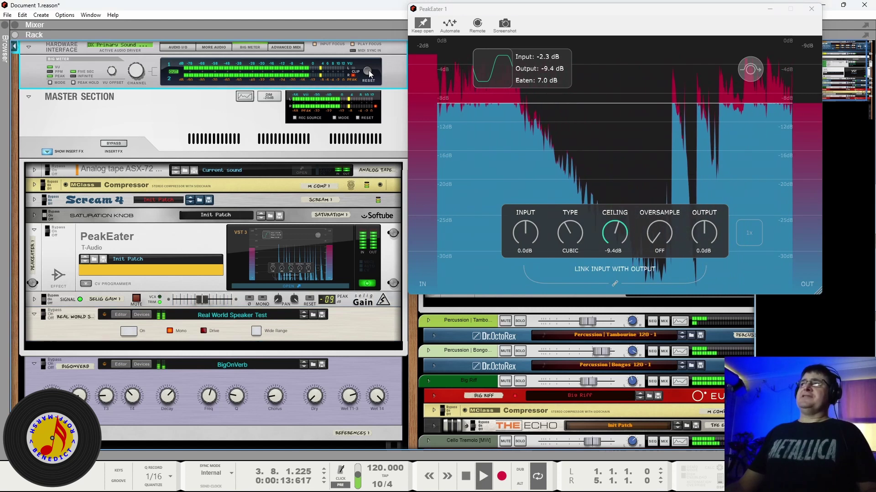
drag(702, 234, 712, 211)
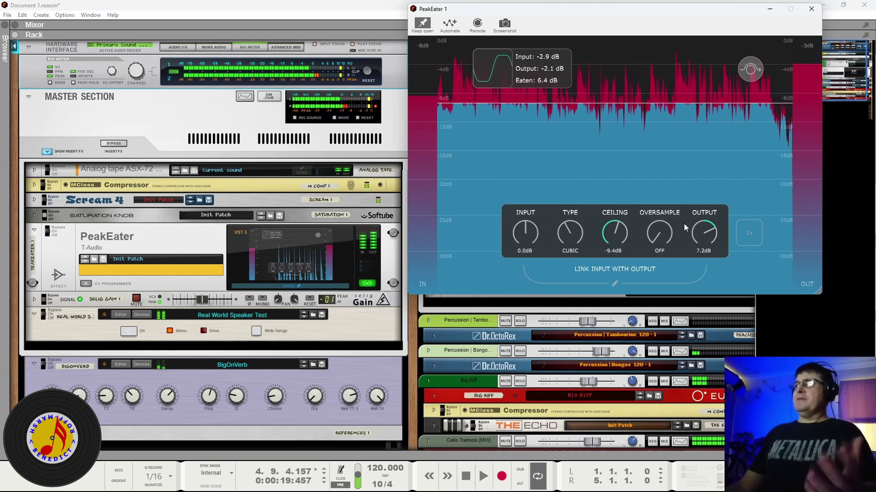
Reset OUTPUT and CEILING to 0 dB, clear the clip light, and drive INPUT up to 6.2 dB.
double_click(704, 235)
double_click(622, 231)
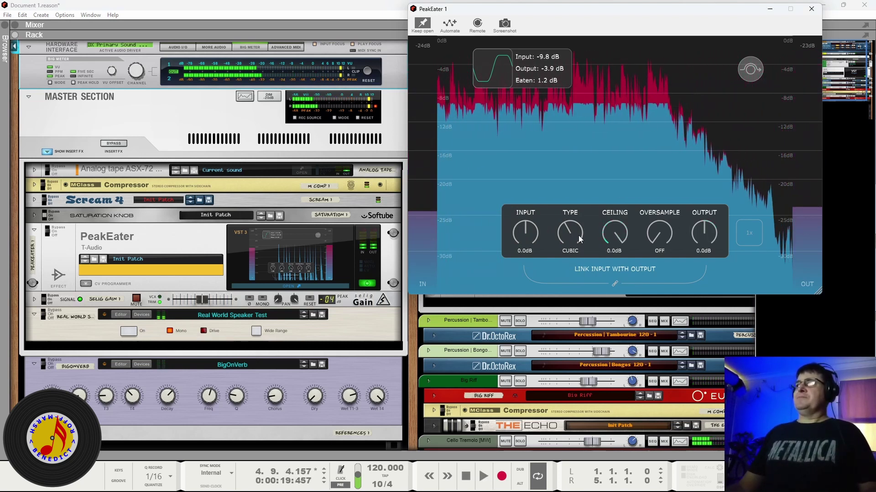
click(358, 124)
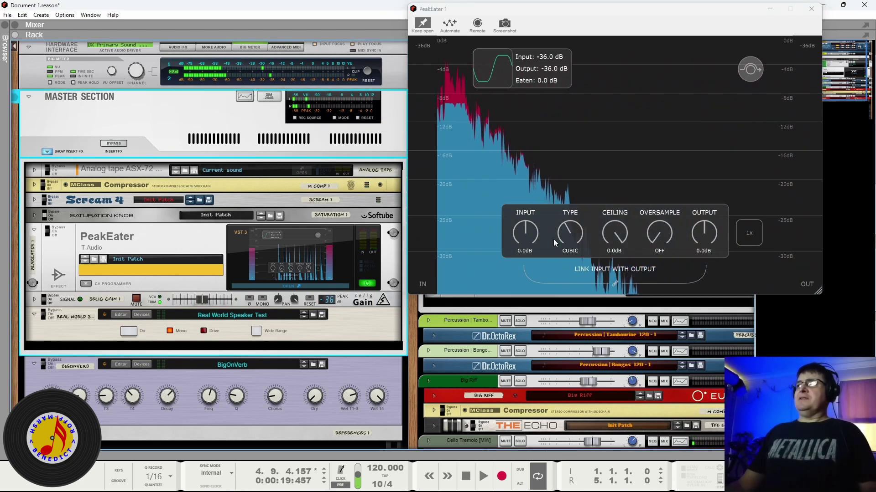
key(space)
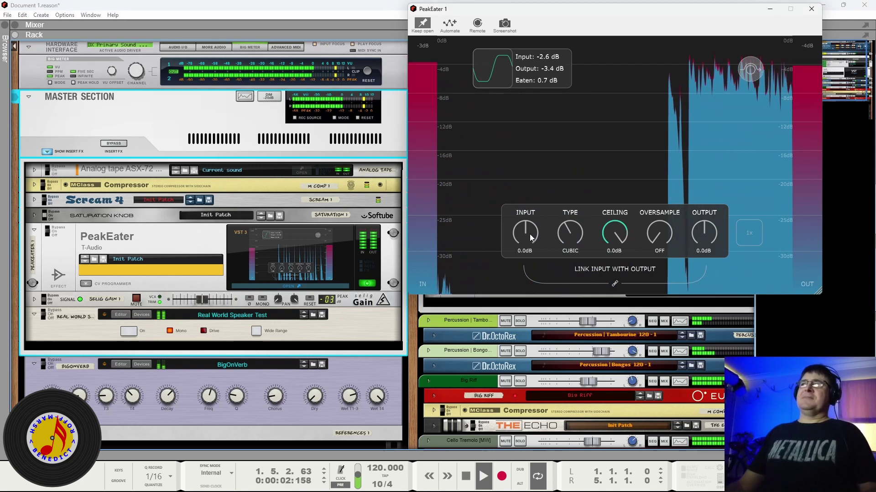
drag(529, 234, 534, 214)
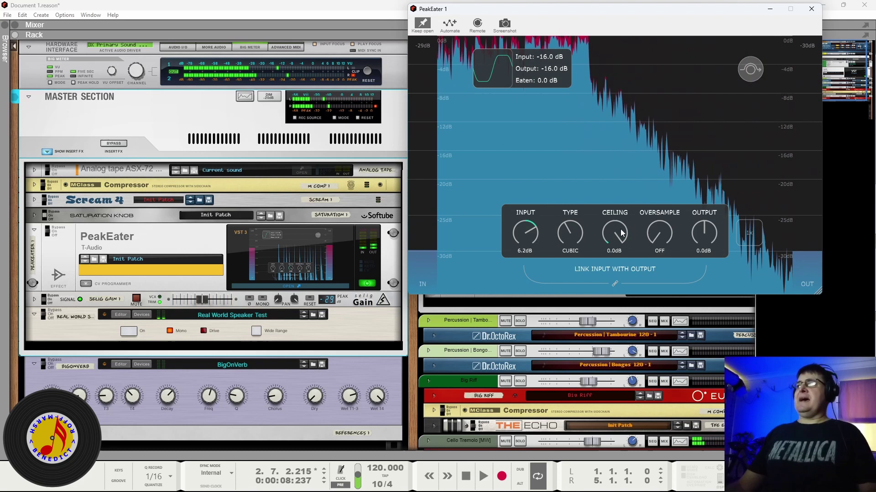
Lower the ceiling to -1.0 dB, clear the clip light, and compare 2x and 1x waveform scales before stopping.
drag(621, 233, 613, 228)
key(space)
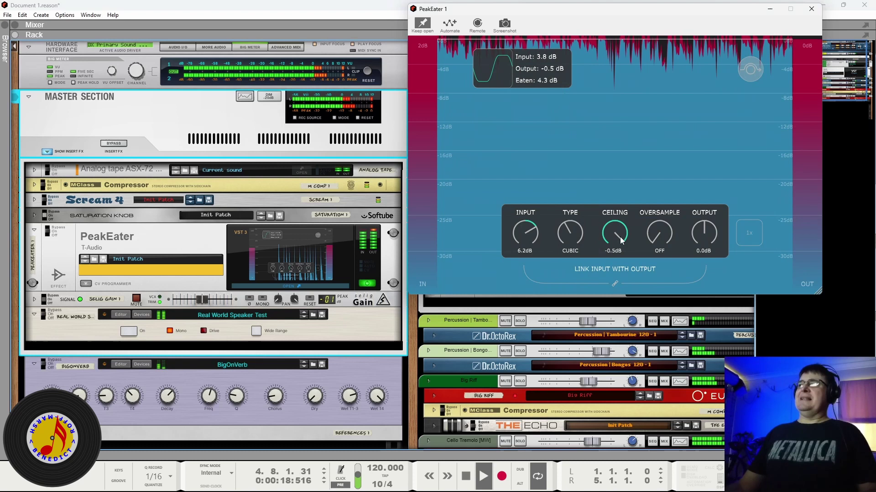
drag(620, 241, 621, 242)
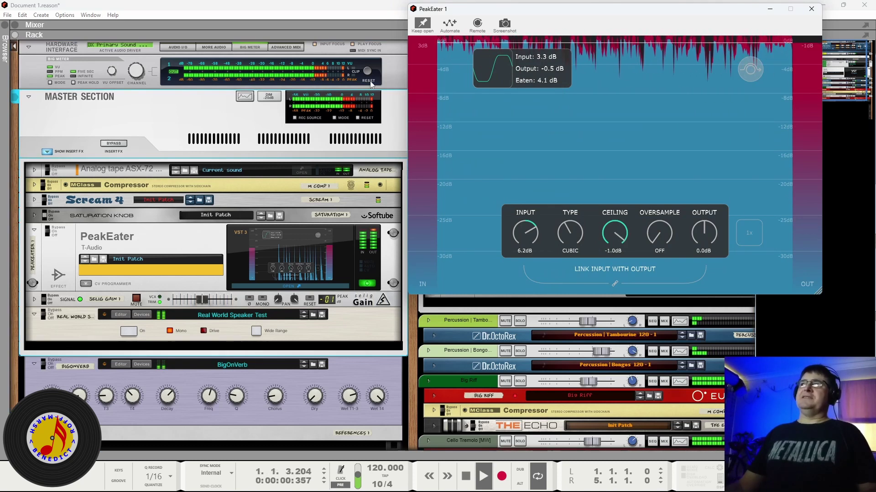
click(344, 74)
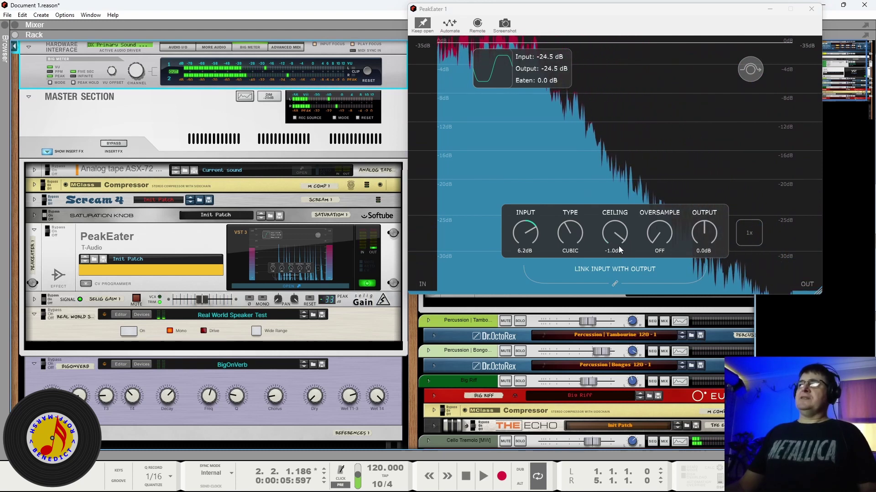
key(space)
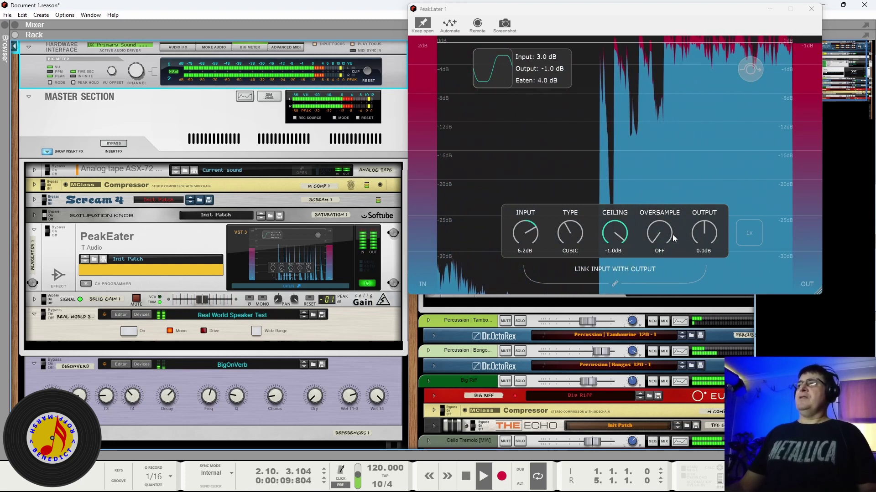
click(753, 231)
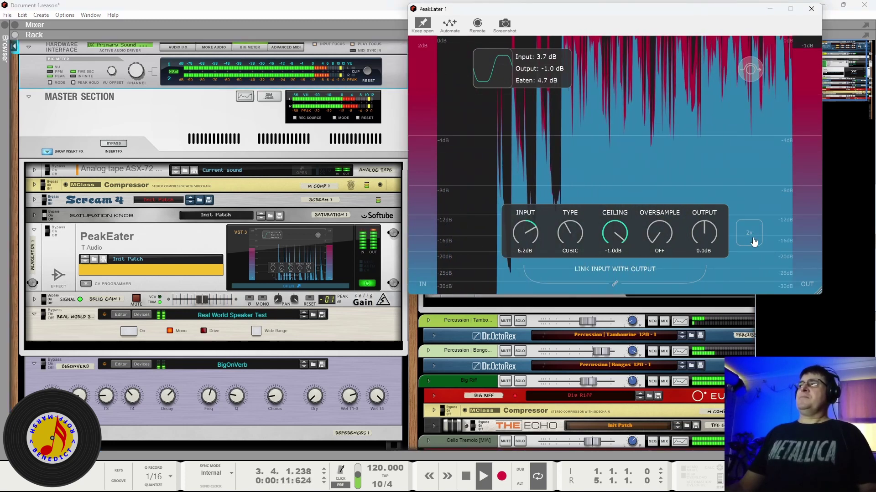
click(754, 230)
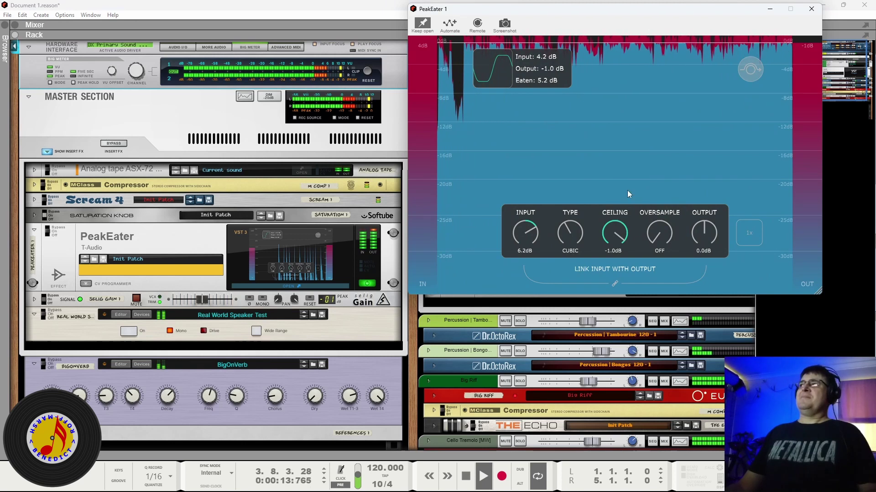
key(space)
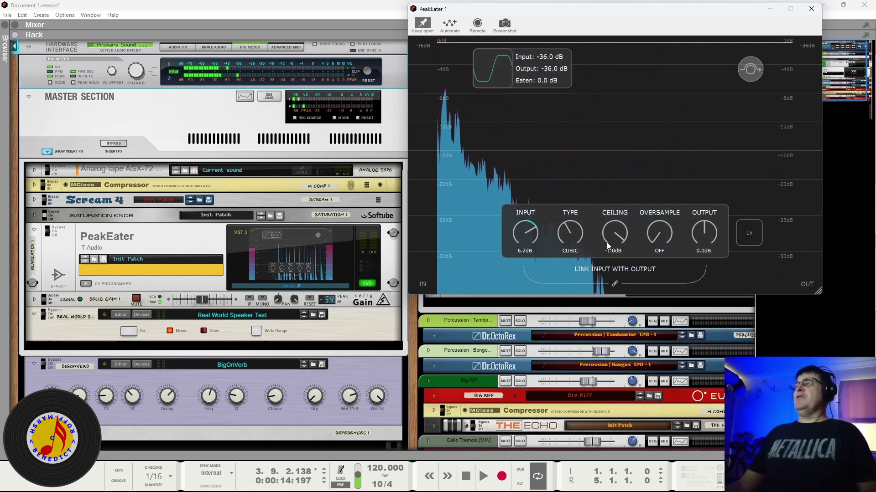
Reset INPUT to 0 dB, play, and sweep the ceiling down to about -11 dB and back to 0.0 dB.
double_click(530, 233)
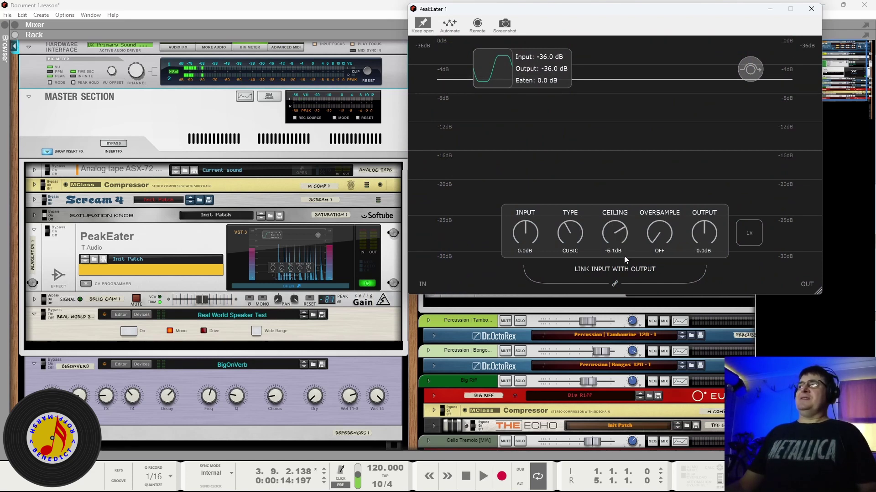
key(space)
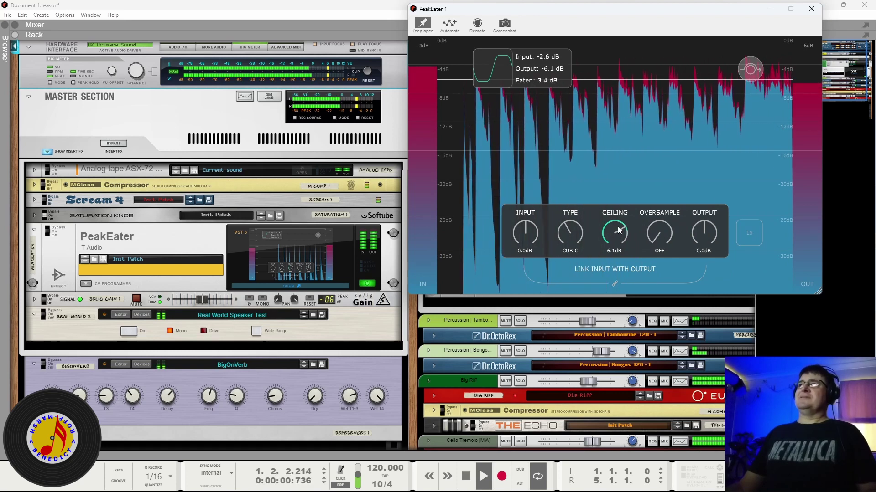
mouse_move(618, 230)
mouse_down()
mouse_move(620, 251)
mouse_move(625, 237)
mouse_up()
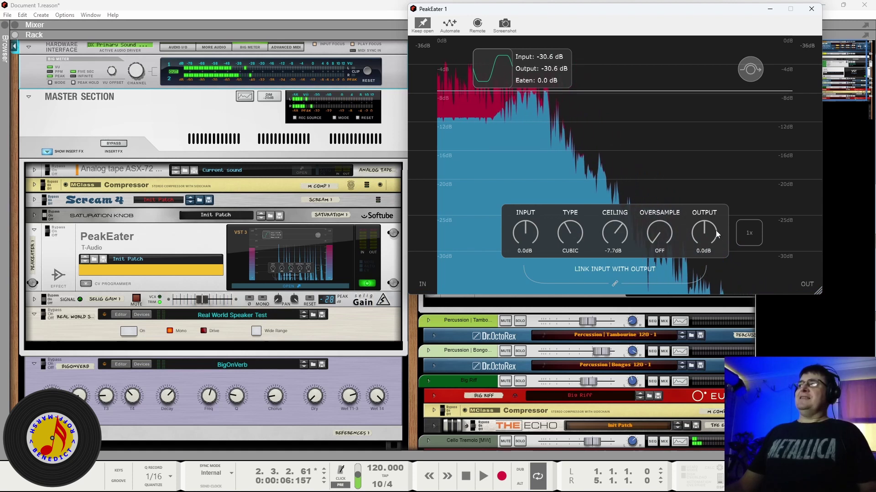
drag(612, 236, 633, 154)
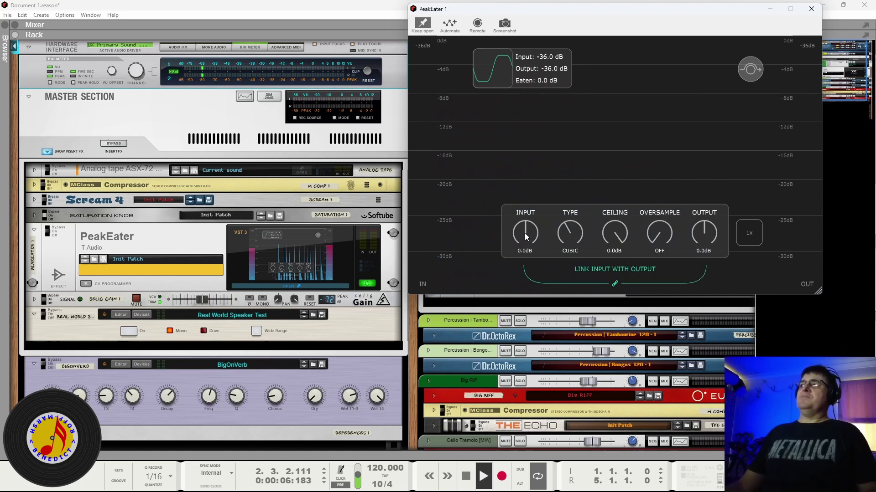
Raise the linked INPUT to 10.0 dB so OUTPUT follows to -10.0 dB, then play.
drag(525, 234, 541, 204)
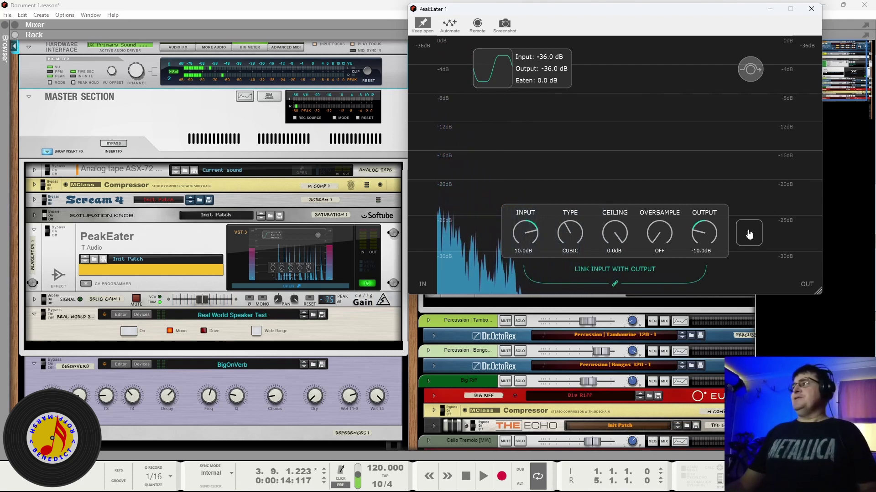
key(space)
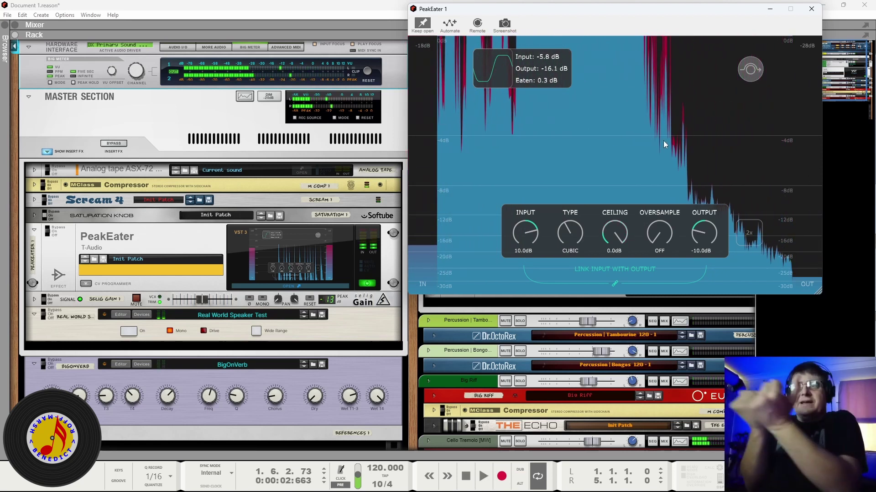
Reset INPUT to 0 dB, set CEILING to -7.5 dB, play with the 2x scale, and nudge OUTPUT up.
double_click(530, 236)
drag(598, 231, 610, 204)
key(space)
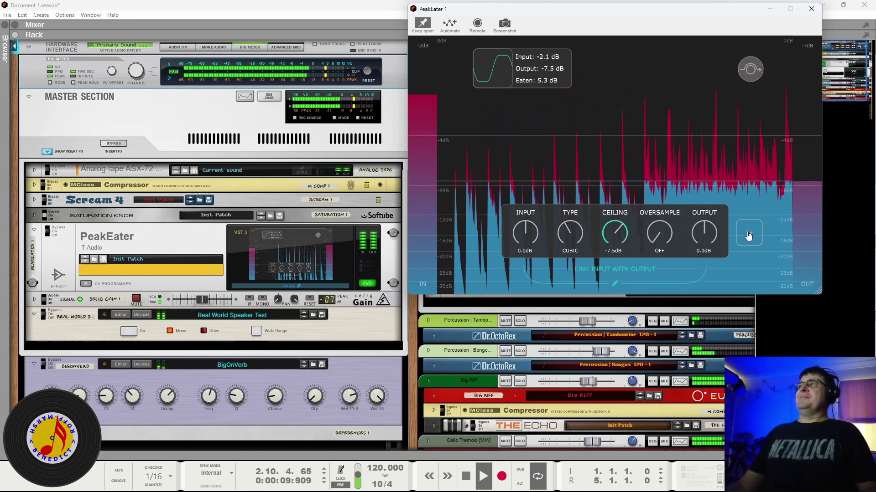
click(749, 236)
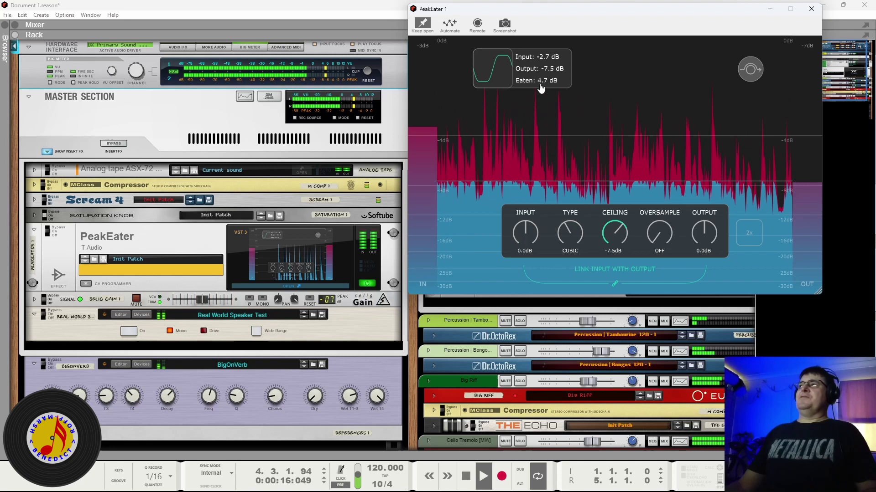
drag(705, 232, 714, 212)
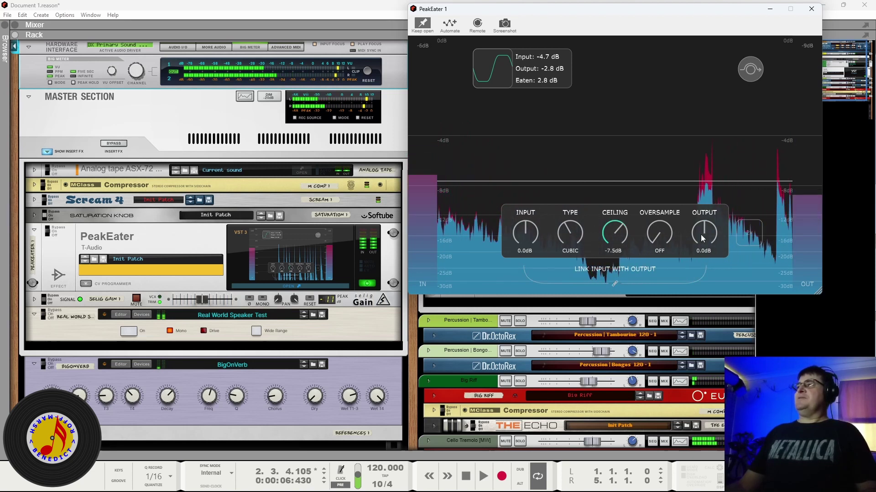
Raise OUTPUT to 2.2 dB and A/B PeakEater against its bypass.
drag(700, 235, 706, 222)
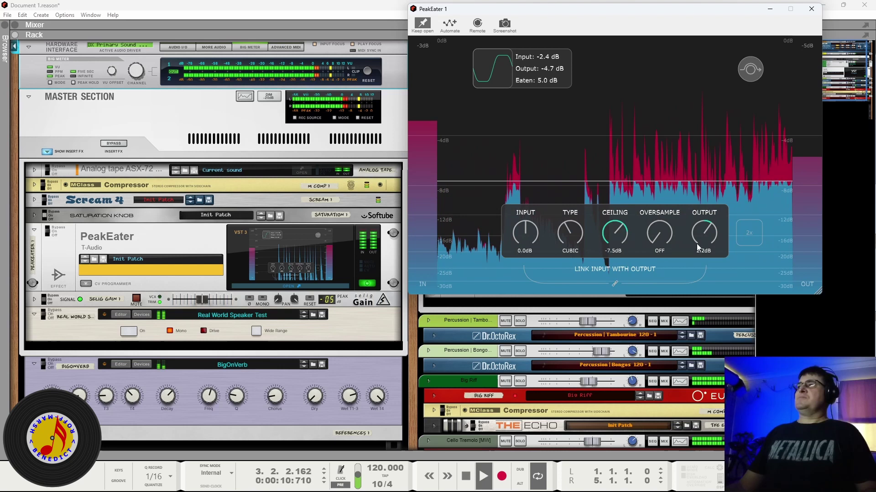
click(751, 71)
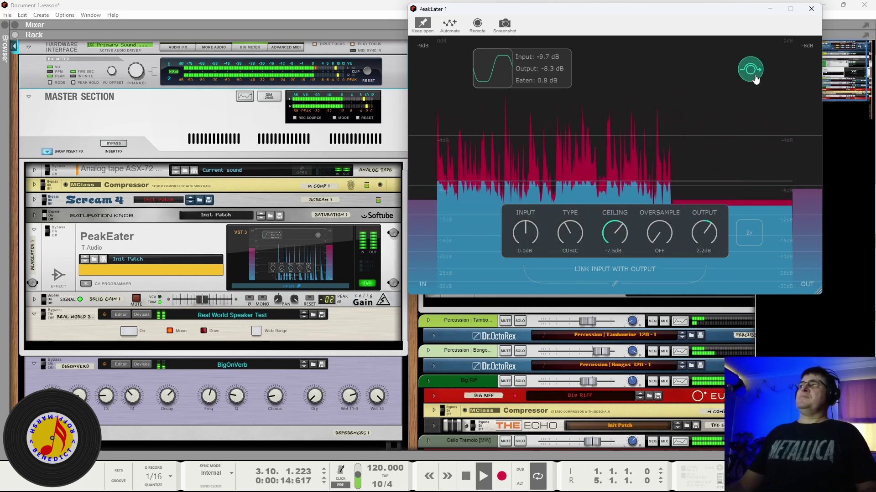
click(753, 75)
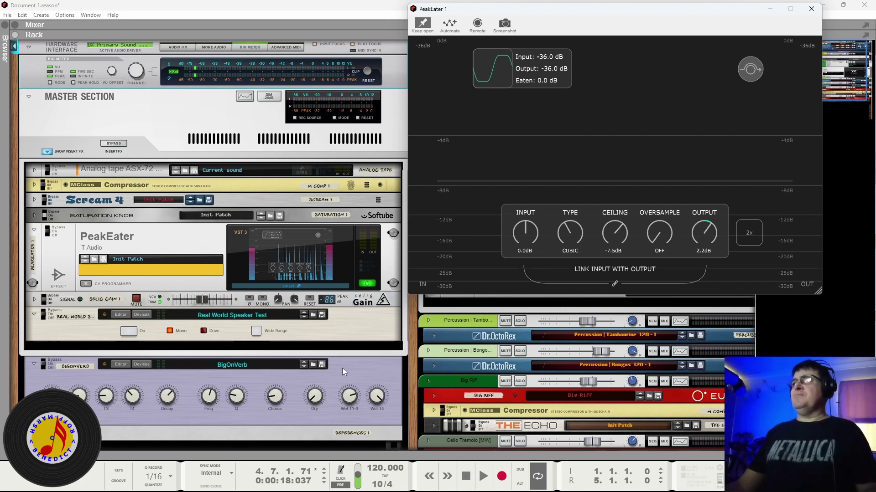
key(space)
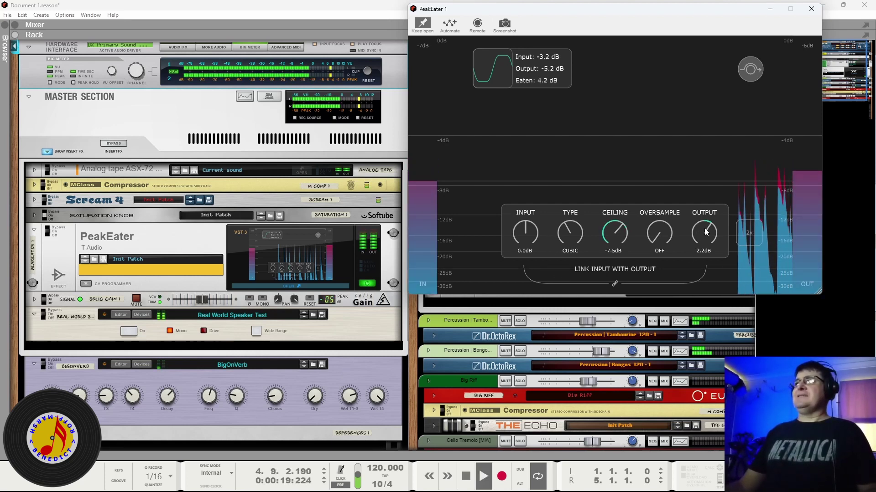
key(space)
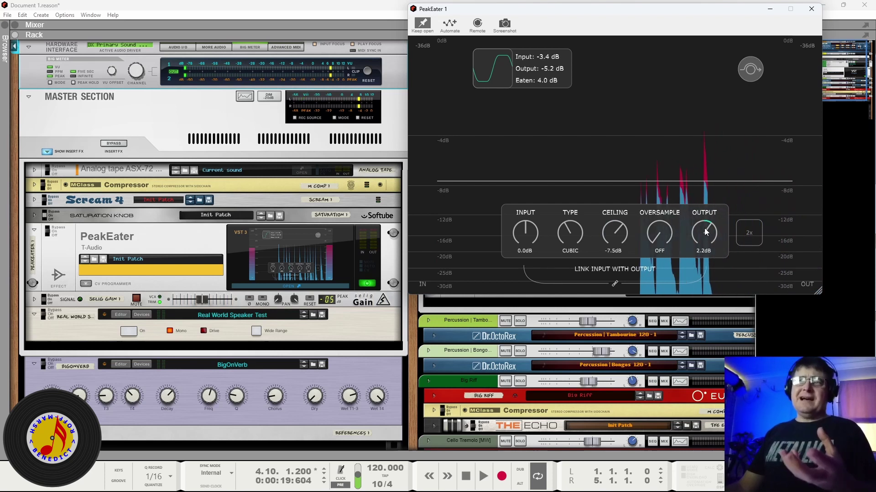
click(128, 332)
key(space)
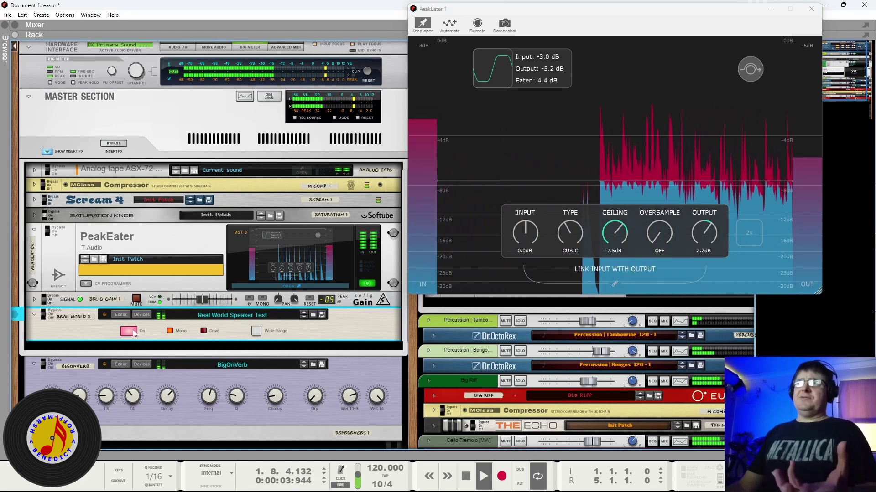
click(750, 70)
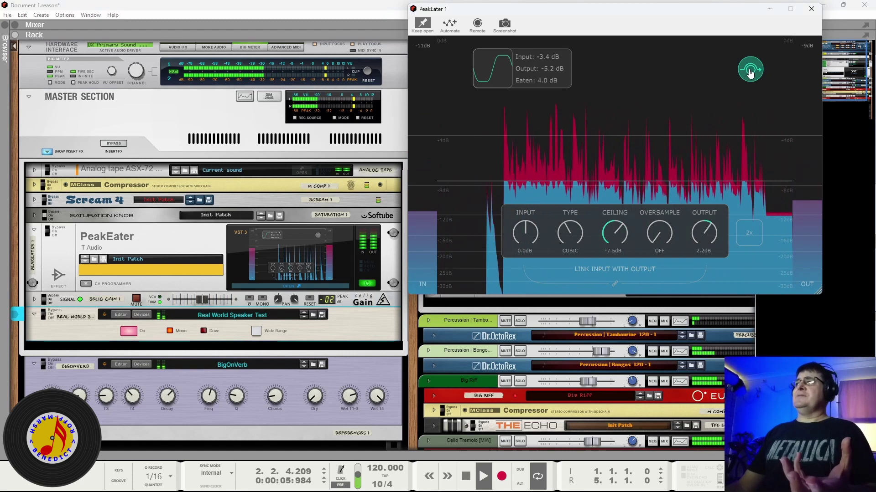
click(750, 71)
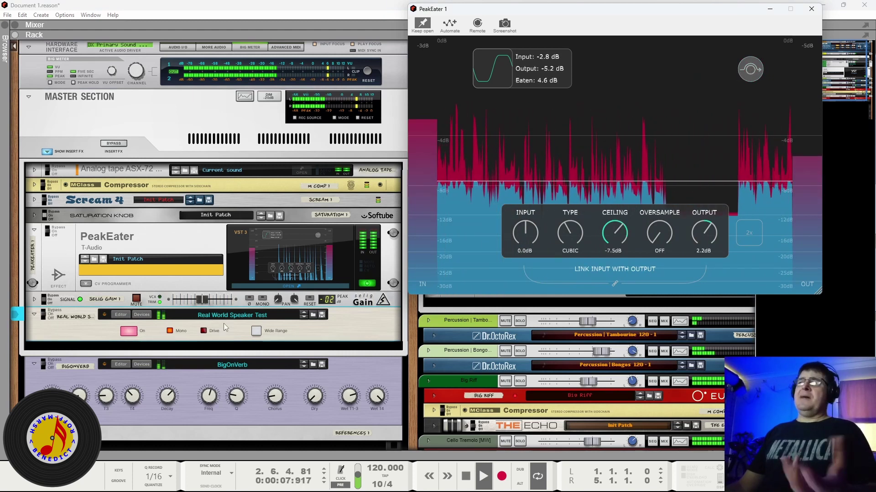
click(128, 333)
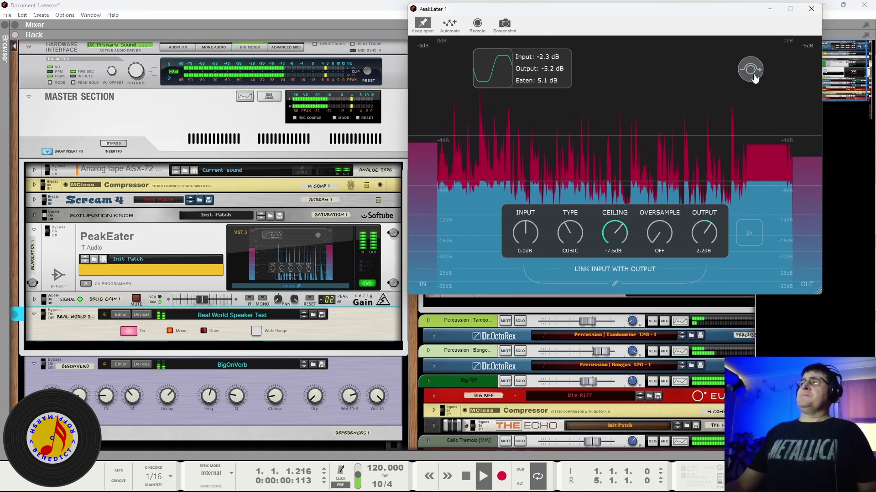
key(space)
click(129, 331)
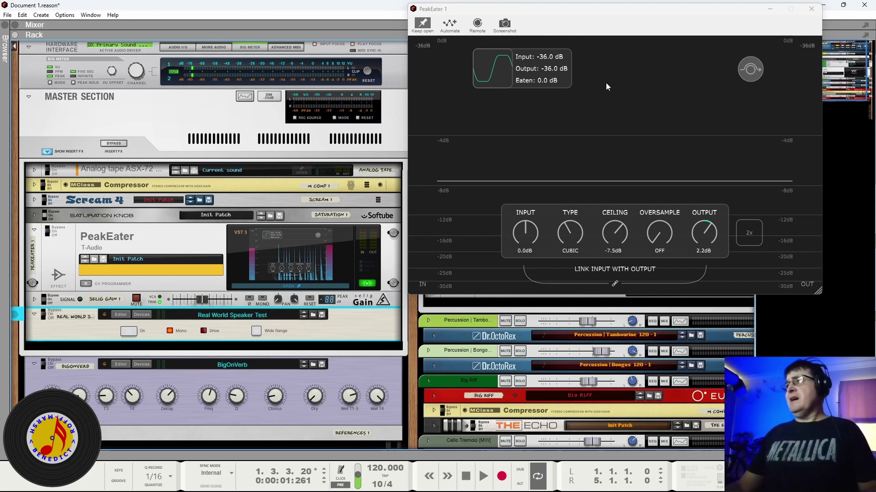
Reopen PeakEater, enlarge its window in two resizes, and nudge it slightly left.
click(809, 13)
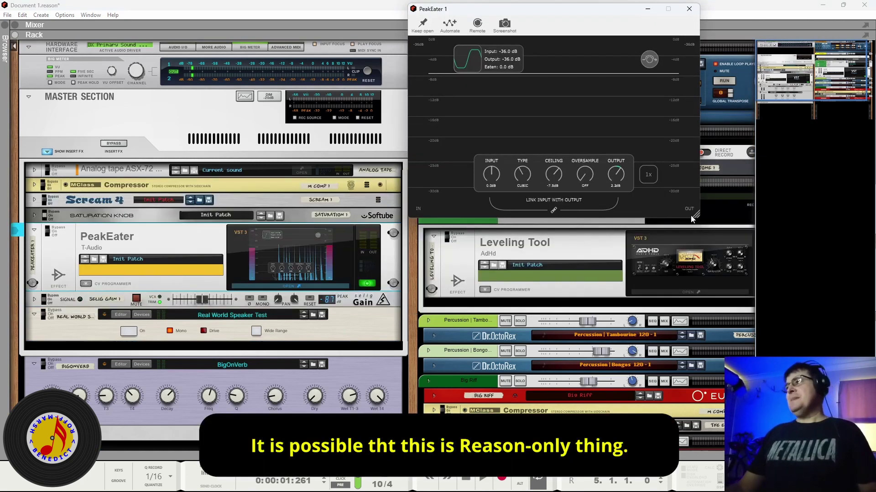
drag(694, 215, 828, 298)
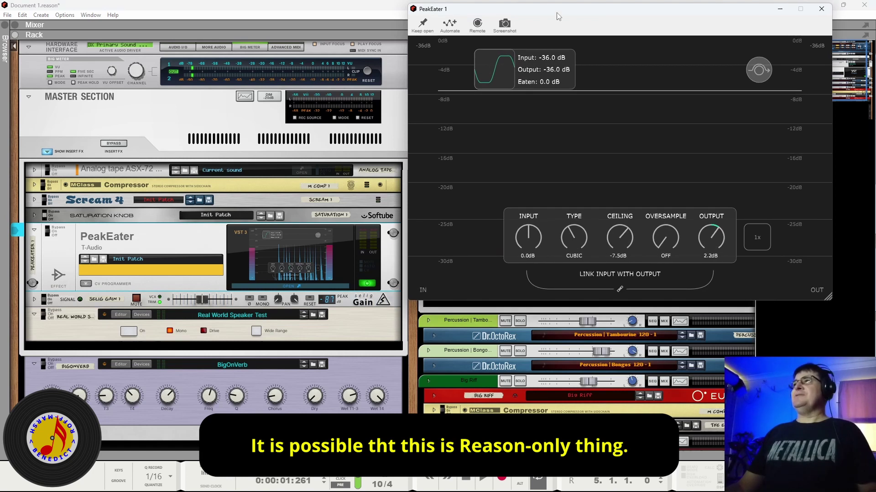
drag(556, 13, 532, 11)
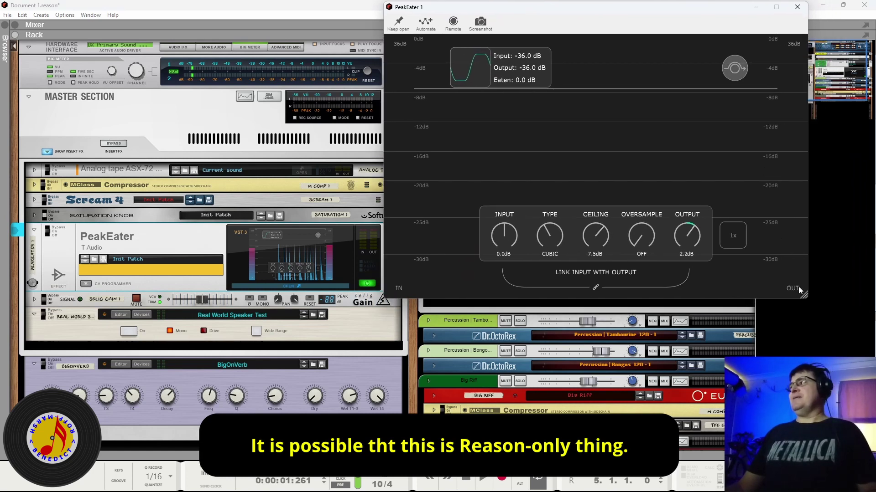
drag(799, 291, 852, 325)
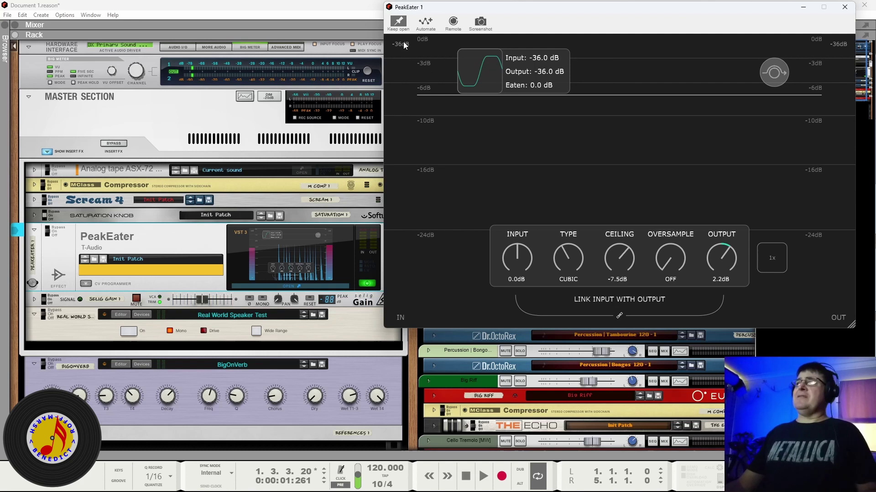
key(space)
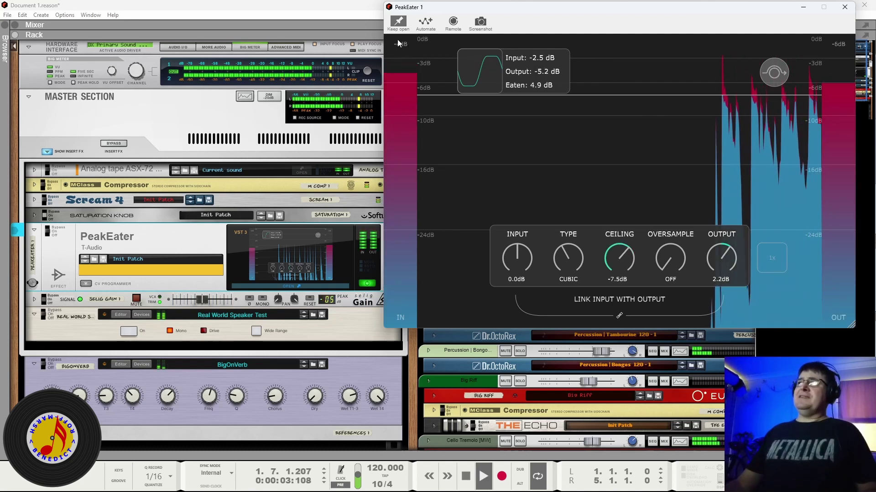
key(space)
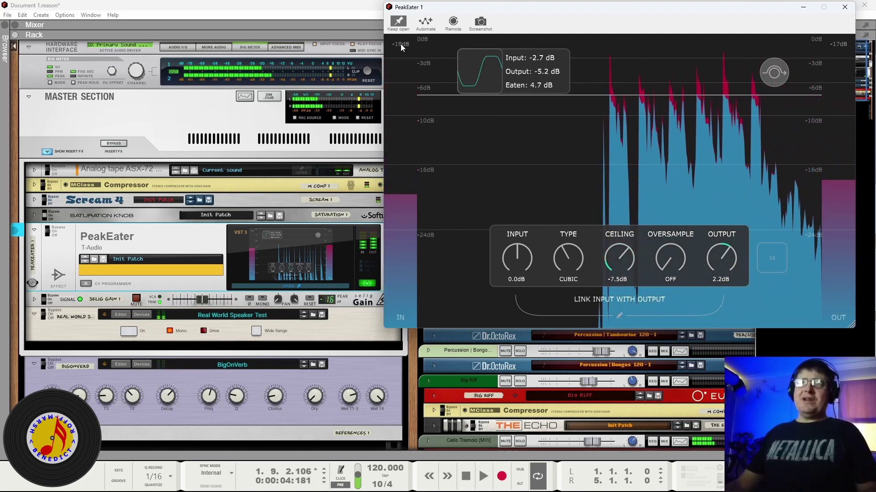
key(space)
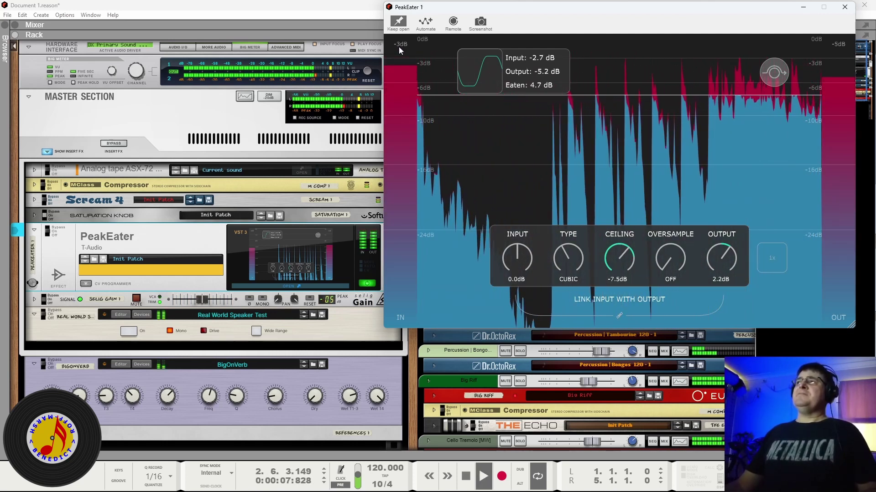
key(space)
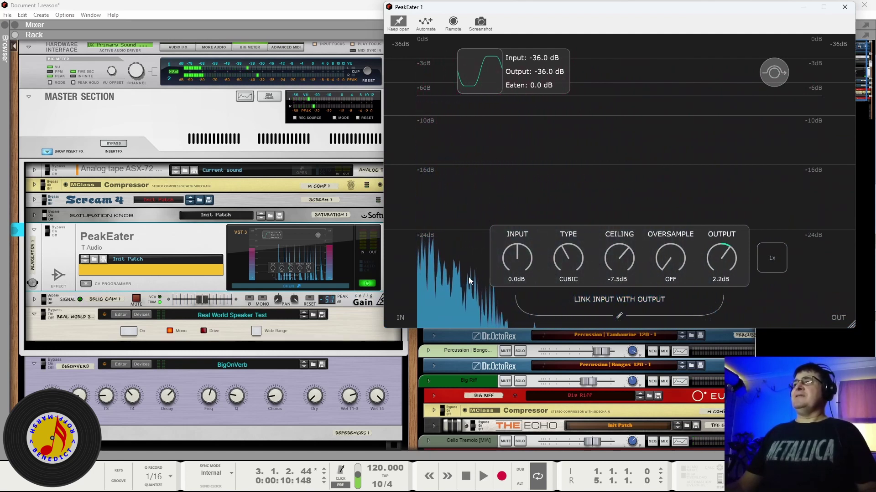
key(space)
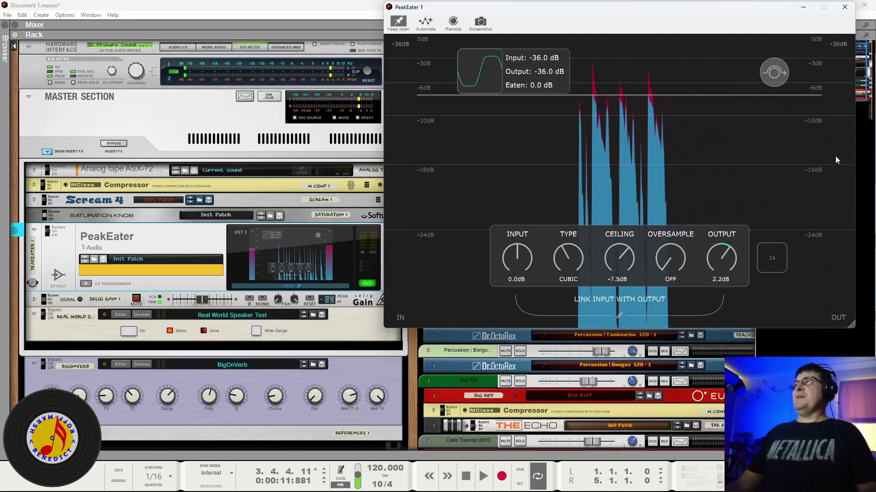
key(space)
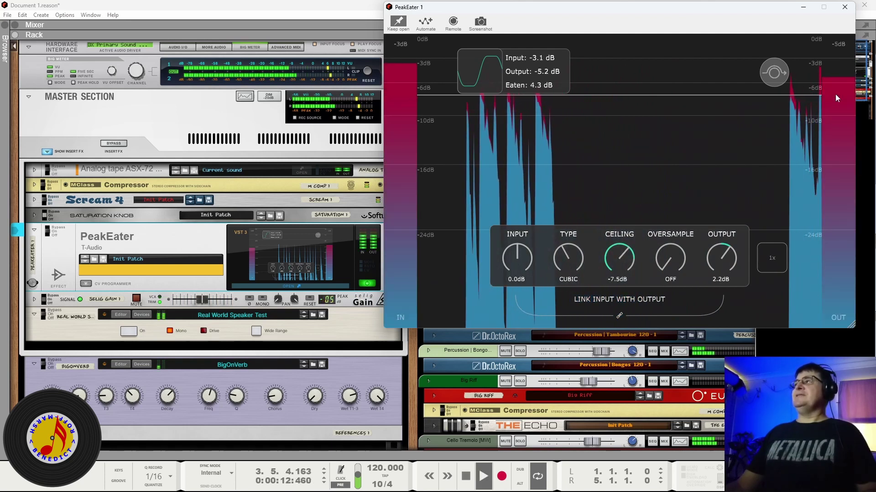
key(space)
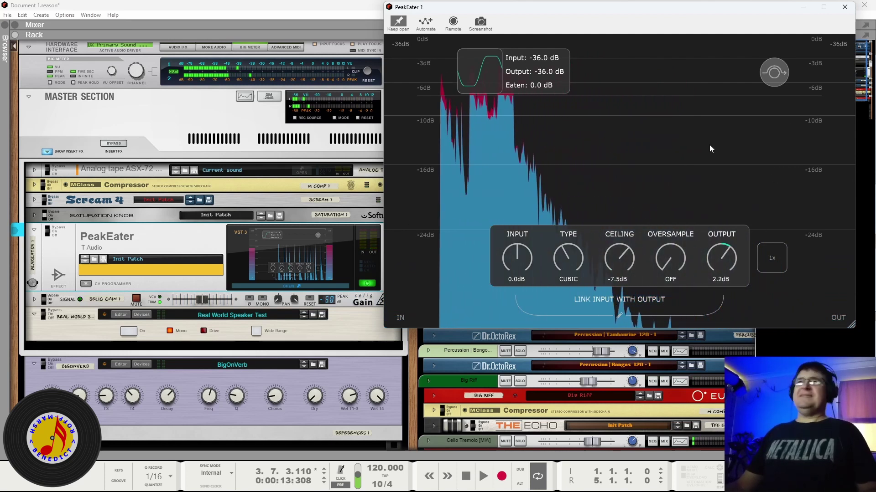
key(space)
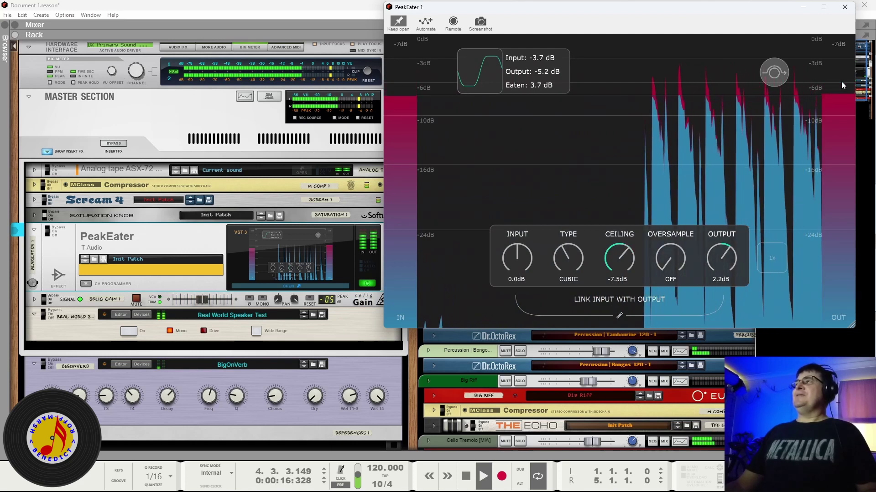
key(space)
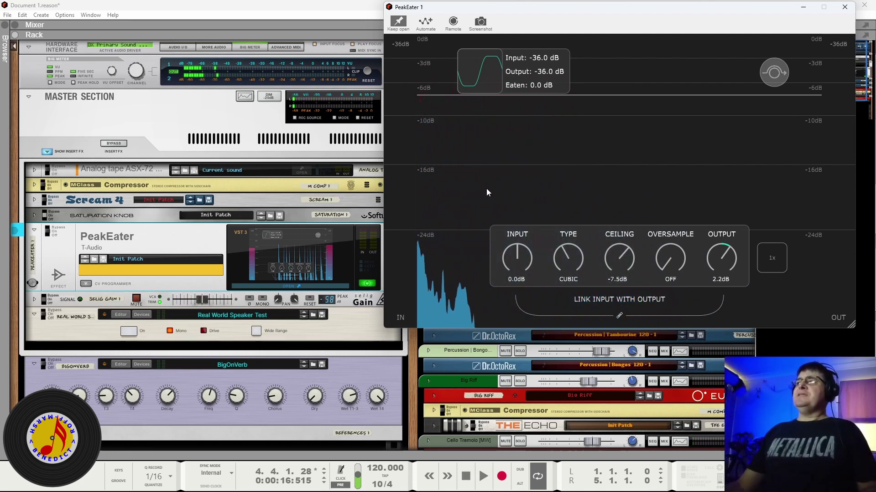
key(space)
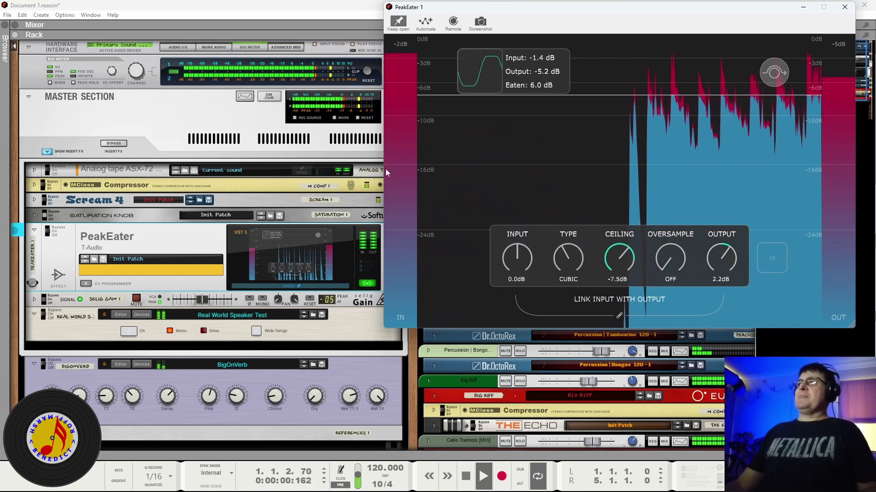
key(space)
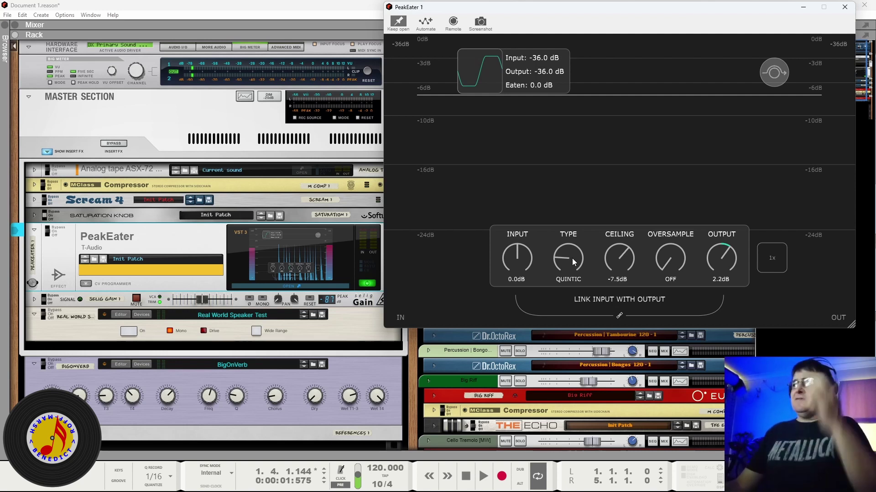
Audition the Arctangent type, return to Quintic, and restart the song from bar 1.
drag(572, 258, 578, 165)
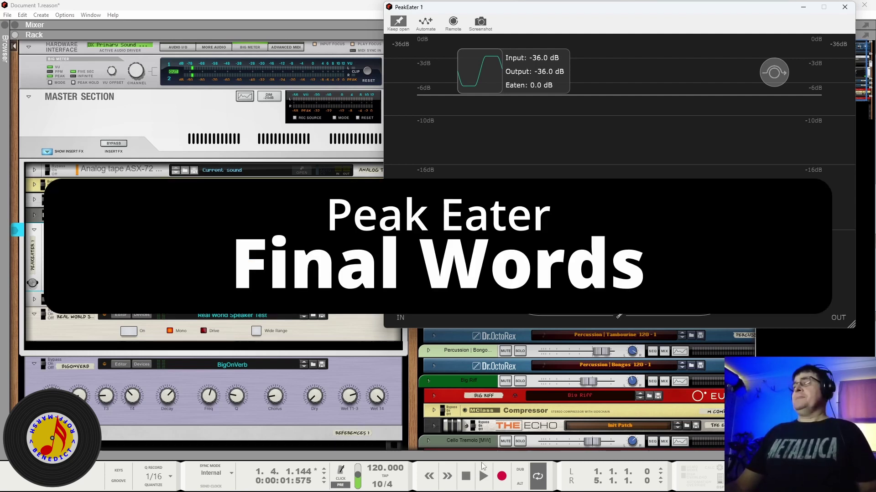
click(470, 479)
During playback, try ceiling -8.9 dB and output 5.5 dB, then settle on 0.0 dB output and -0.3 dB ceiling.
click(483, 476)
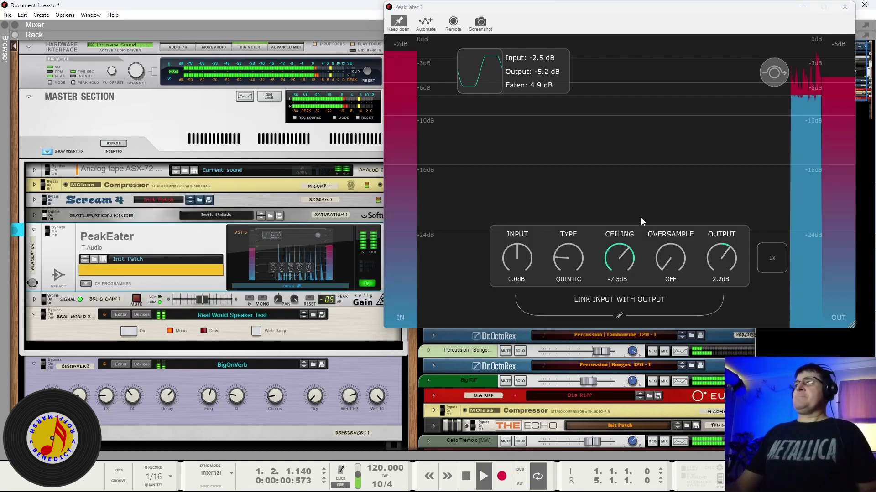
drag(626, 263, 625, 268)
drag(721, 262, 732, 252)
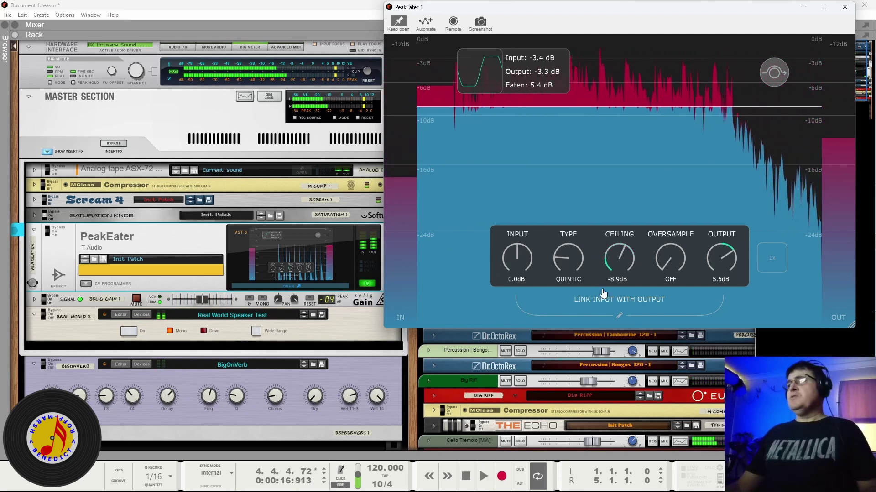
double_click(726, 260)
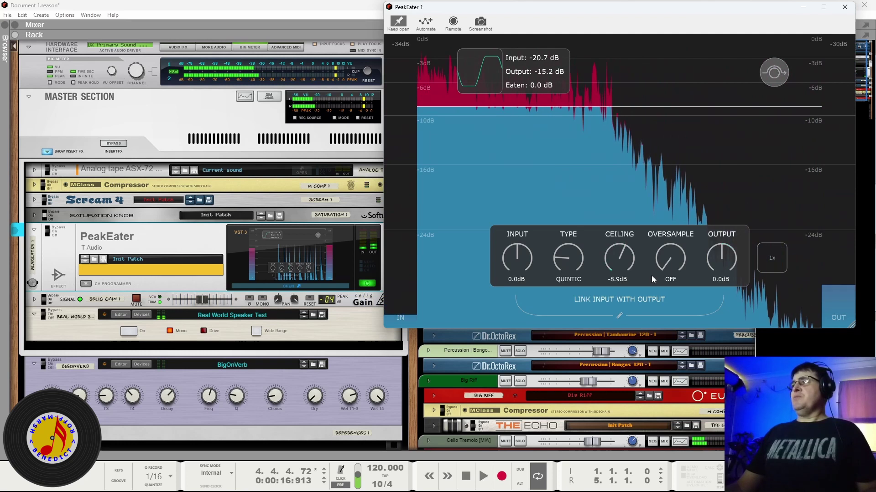
drag(625, 267, 647, 217)
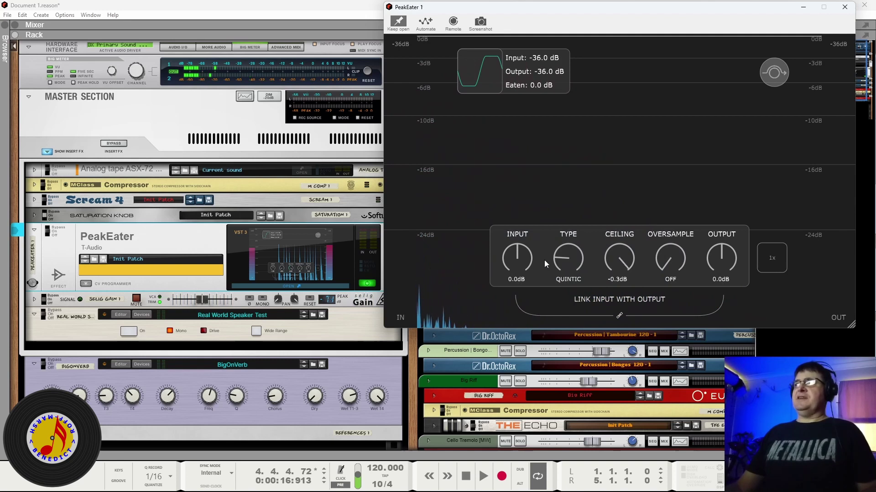
key(space)
Raise PeakEater's input to 6.0 dB and link it to the output, compensating at -6.0 dB.
drag(525, 260, 530, 236)
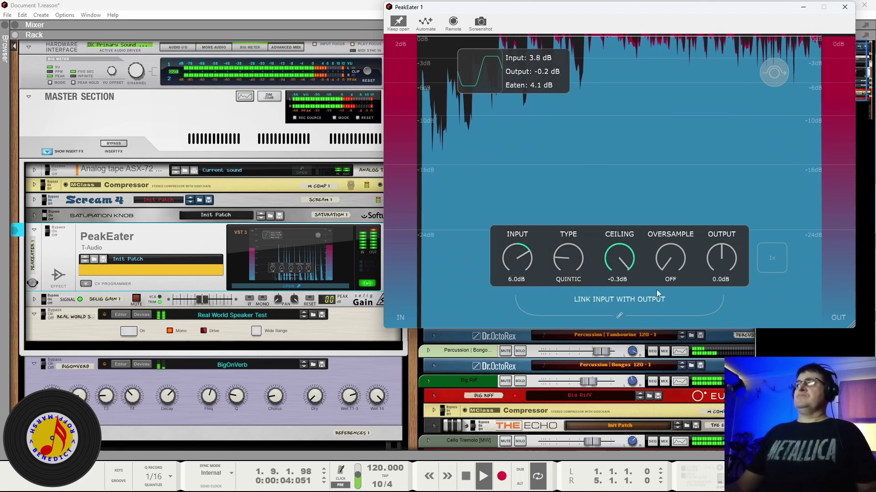
click(619, 317)
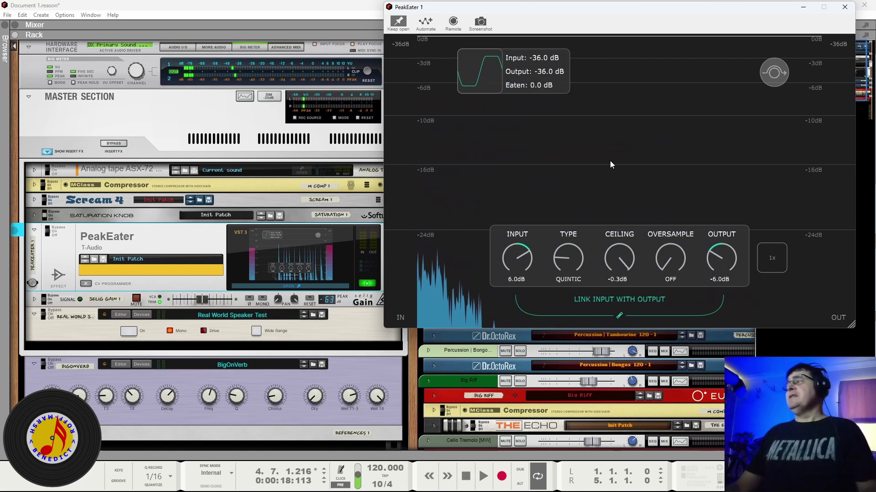
key(space)
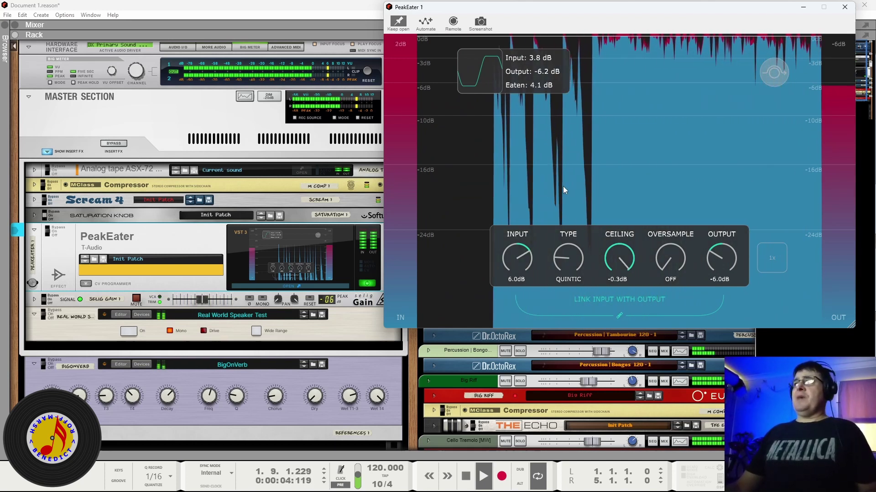
key(space)
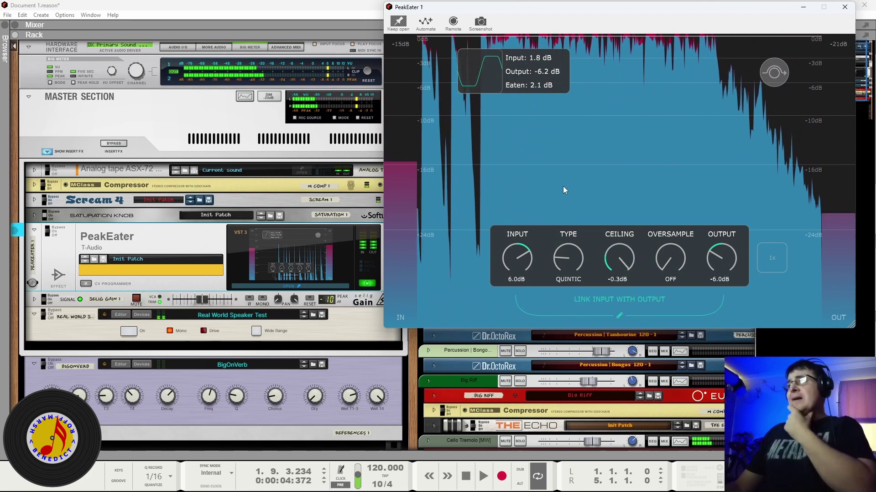